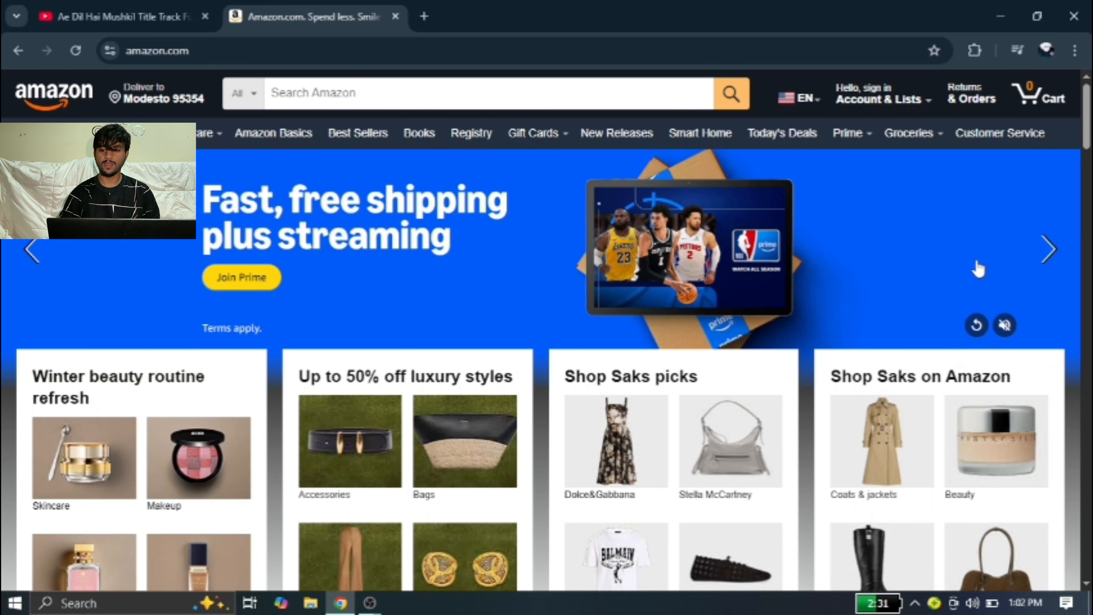
# Check the installed browser extensions, and search Amazon for "royal toothpicks"
pyautogui.click(973, 51)
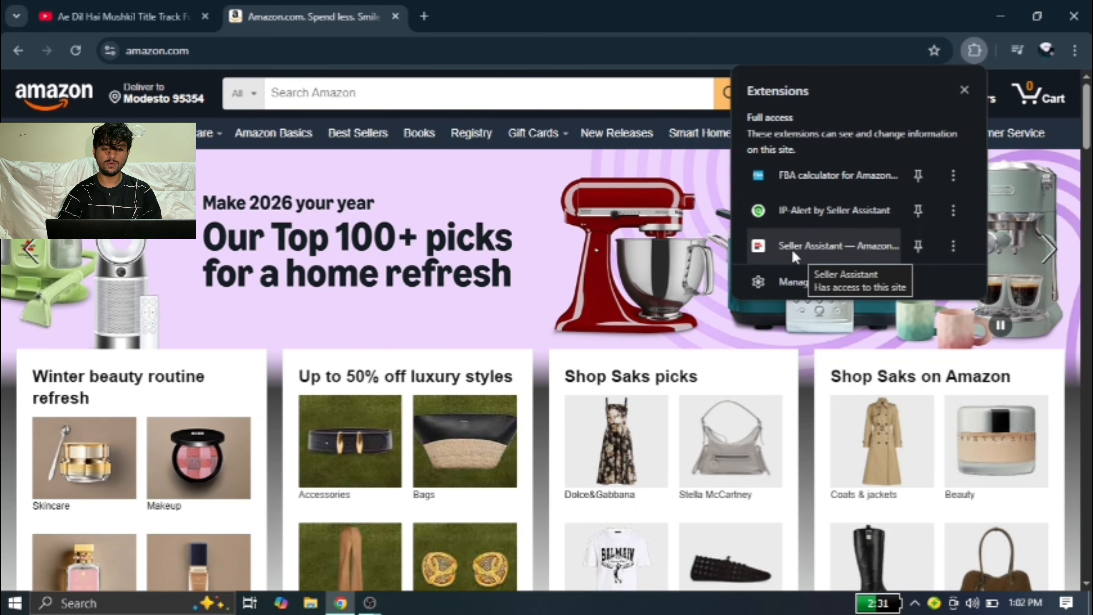
pyautogui.click(520, 95)
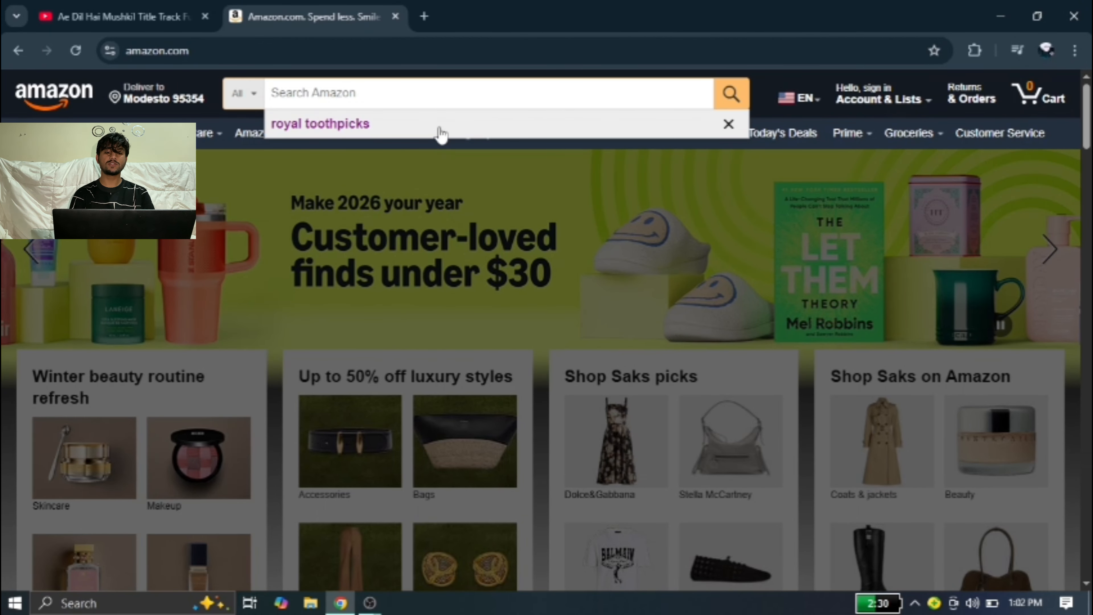
pyautogui.click(441, 134)
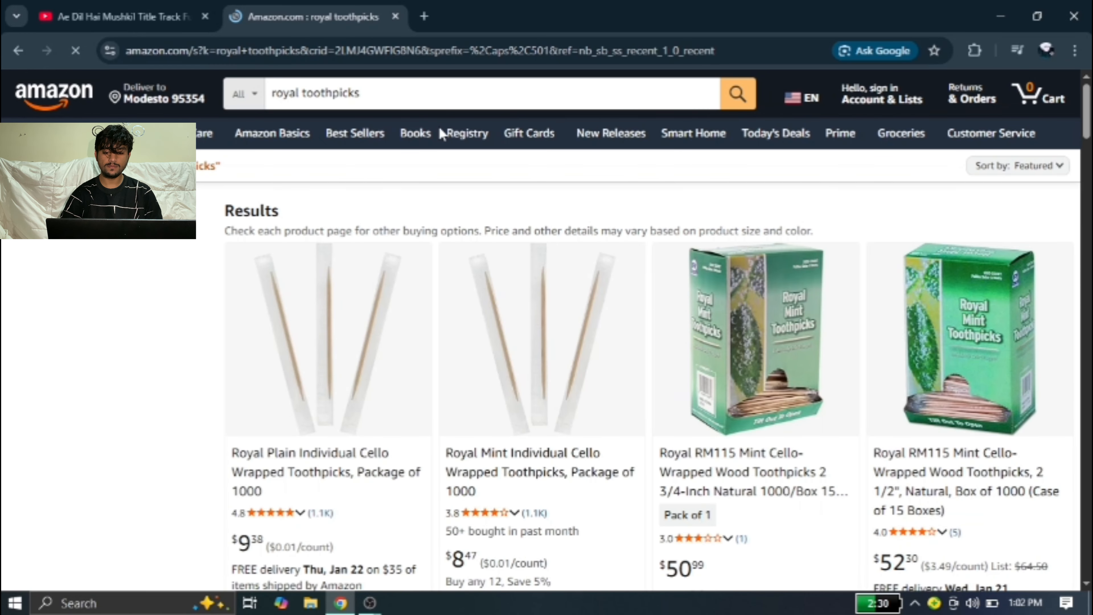
# Browse the search results and open the Royal Mint Individual Cello Wrapped Toothpicks, Package of 1000 product page
pyautogui.scroll(-10, 674, 256)
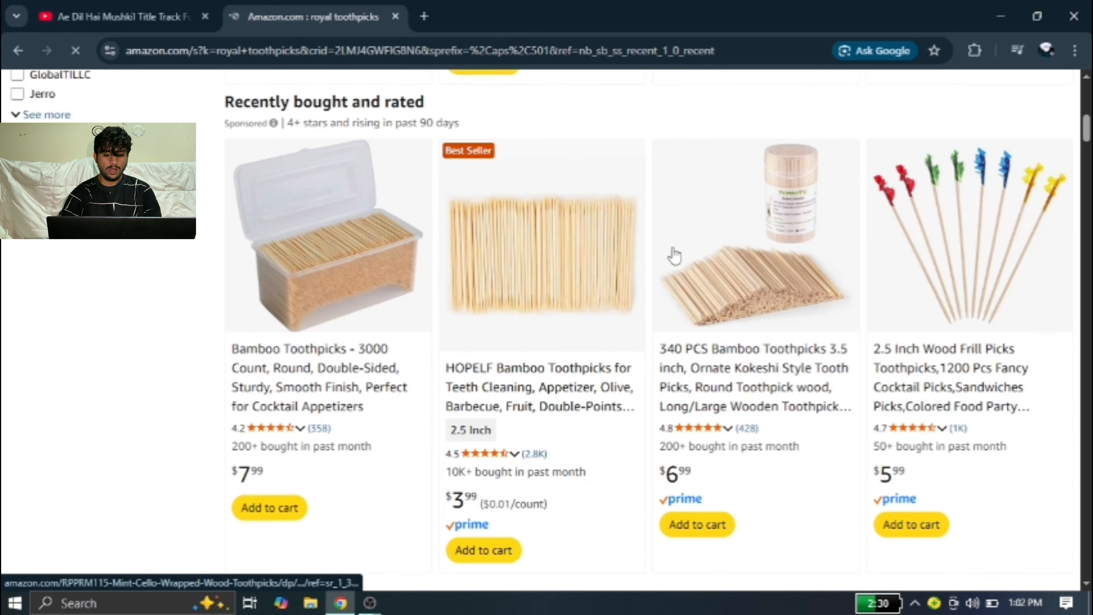
pyautogui.scroll(8, 674, 256)
pyautogui.scroll(-3, 674, 256)
pyautogui.scroll(-3, 674, 256)
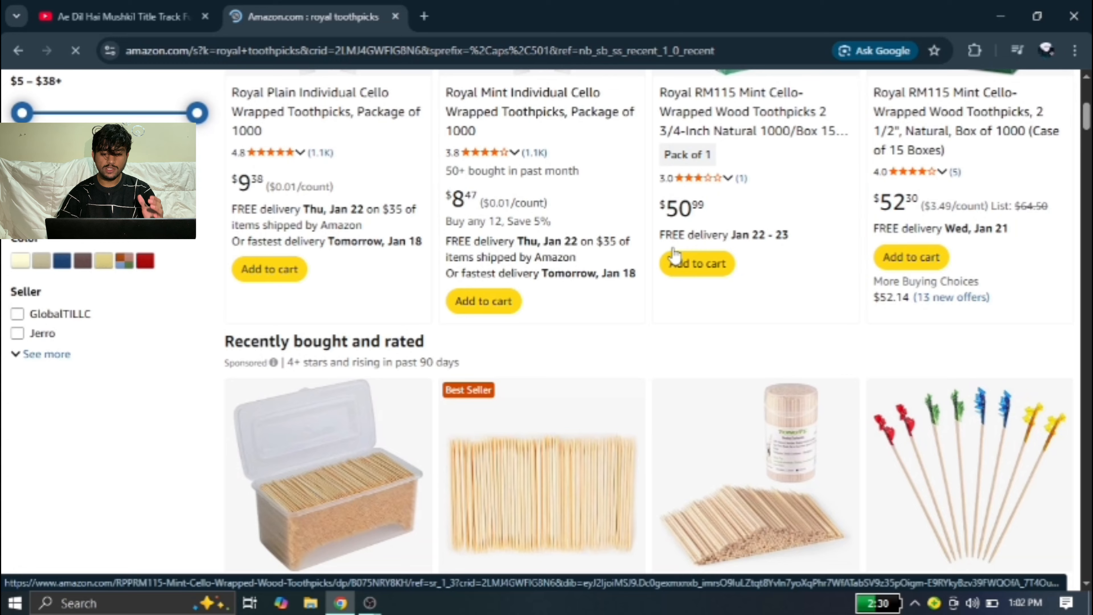
pyautogui.scroll(4, 674, 256)
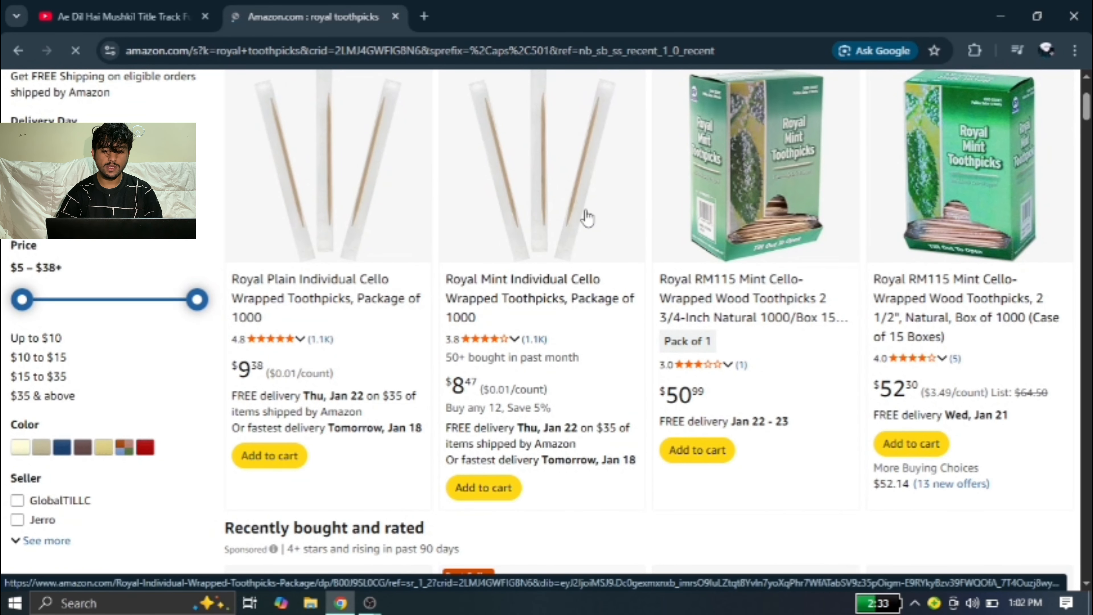
pyautogui.click(567, 200)
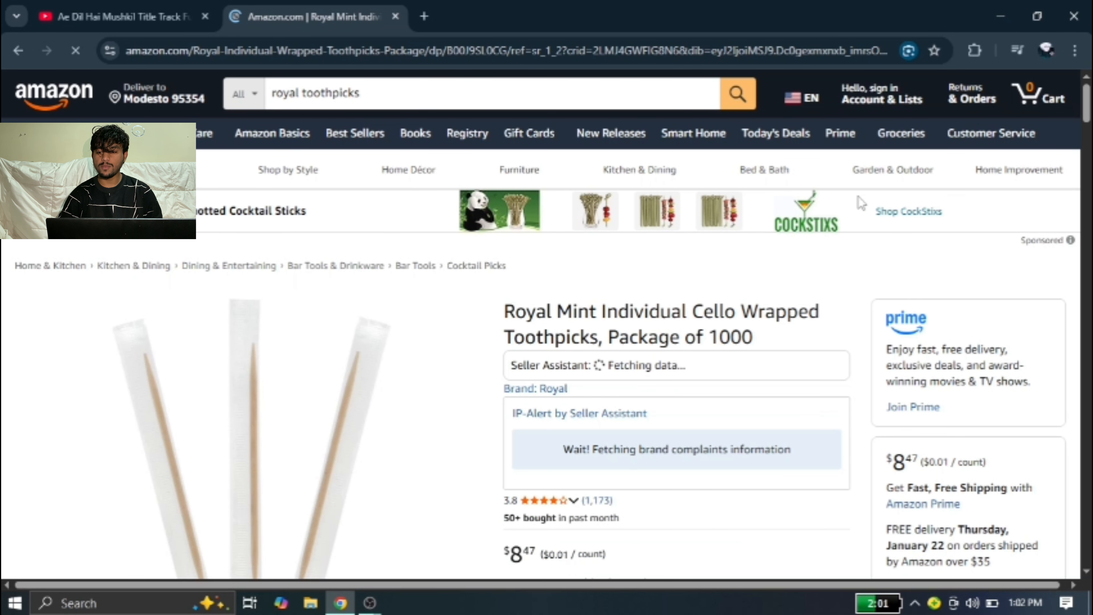
# Run the FBA calculator extension on the product, review its fees and profit figures, and close it
pyautogui.click(974, 50)
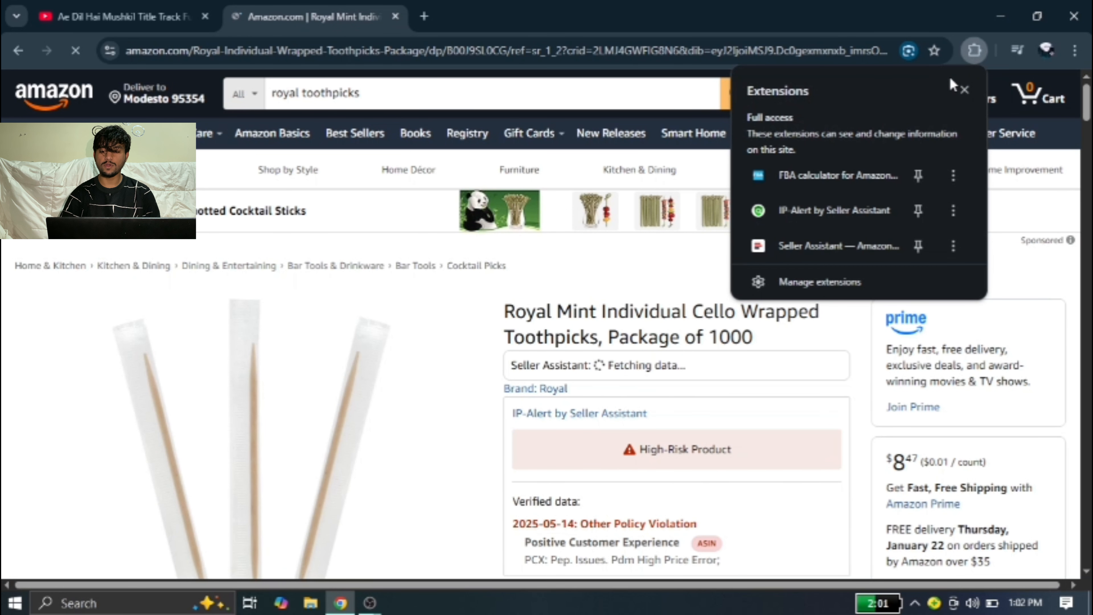
pyautogui.click(843, 178)
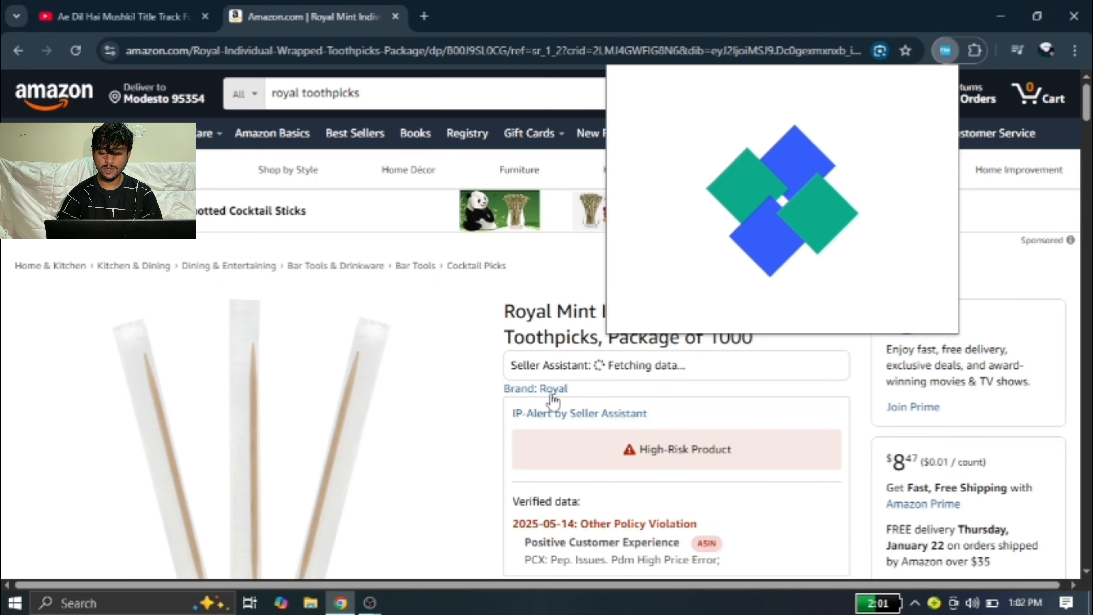
pyautogui.scroll(-5, 553, 396)
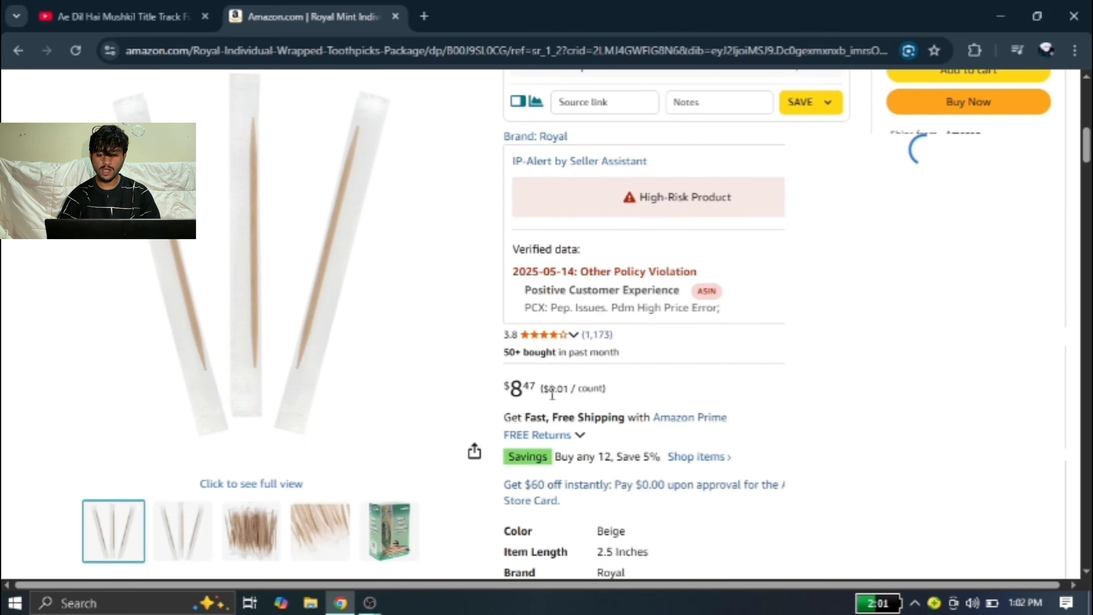
pyautogui.scroll(-3, 552, 394)
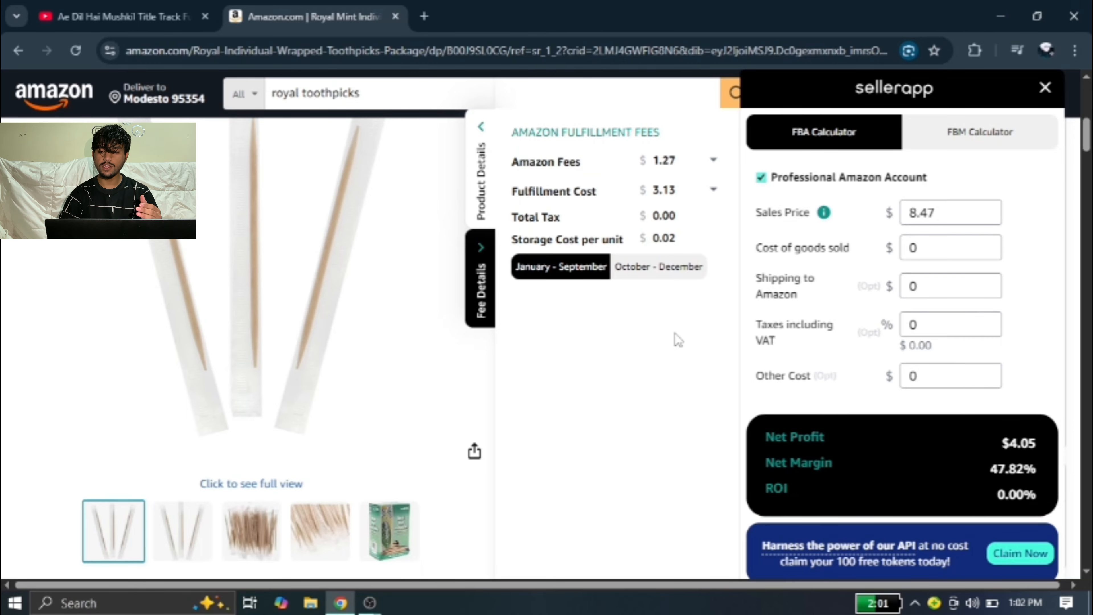
pyautogui.click(1045, 88)
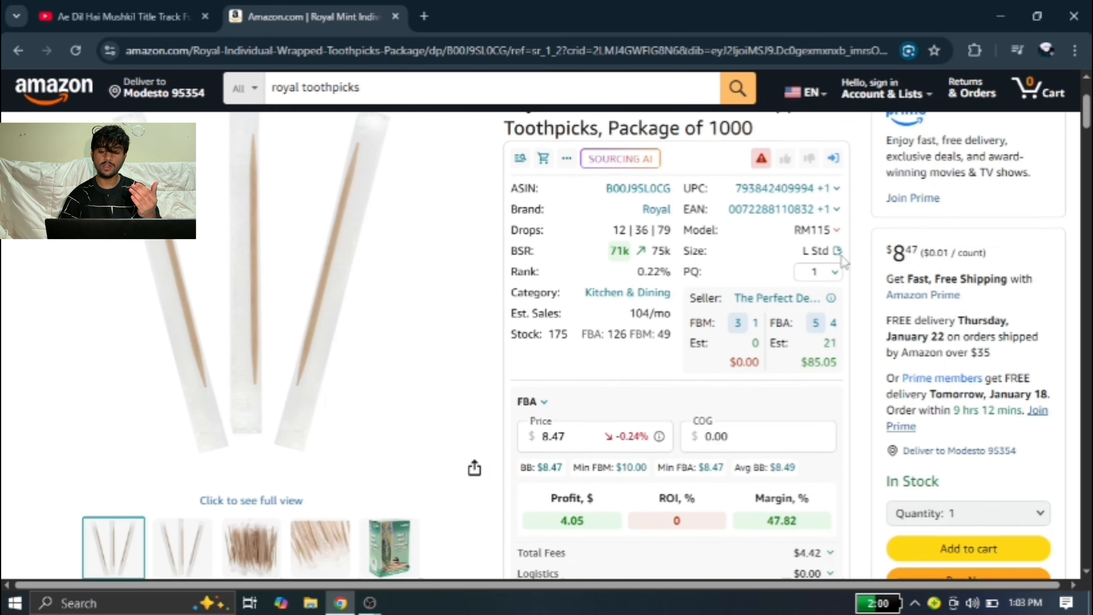
# Examine the IP-Alert section's risk rating and verified complaint data, and compare it with the Seller Assistant profit figures
pyautogui.scroll(-8, 842, 256)
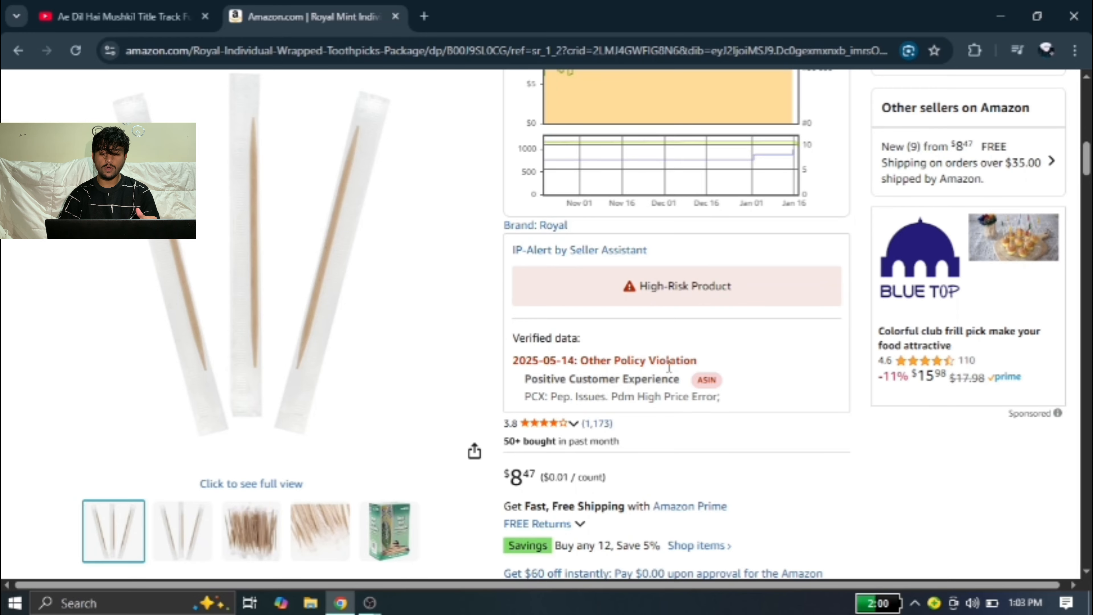
pyautogui.scroll(-5, 650, 383)
pyautogui.scroll(7, 669, 370)
pyautogui.scroll(-5, 669, 370)
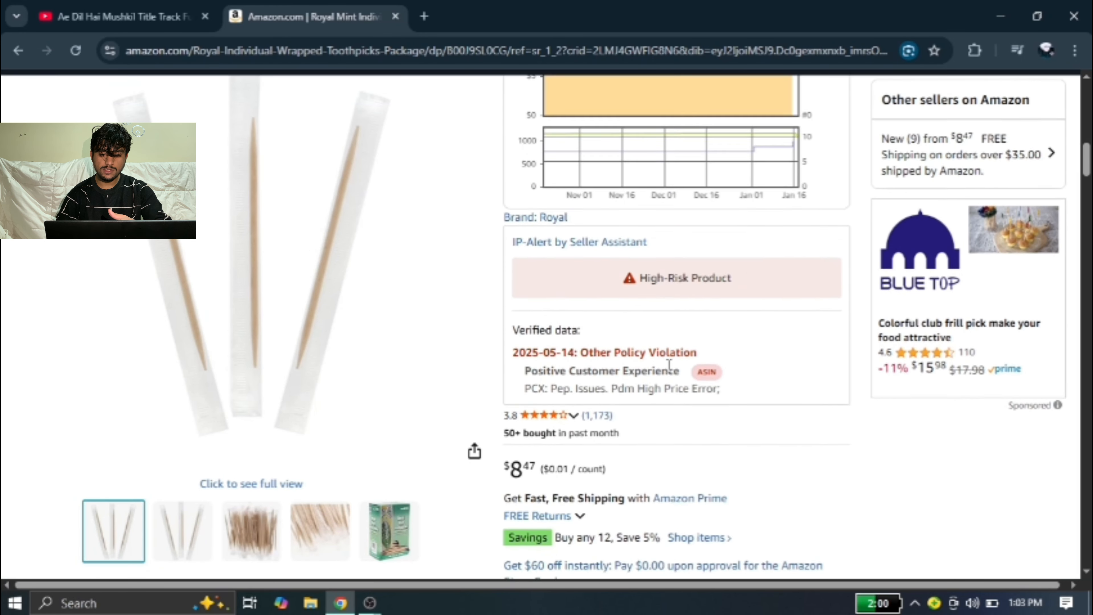
pyautogui.scroll(1, 665, 371)
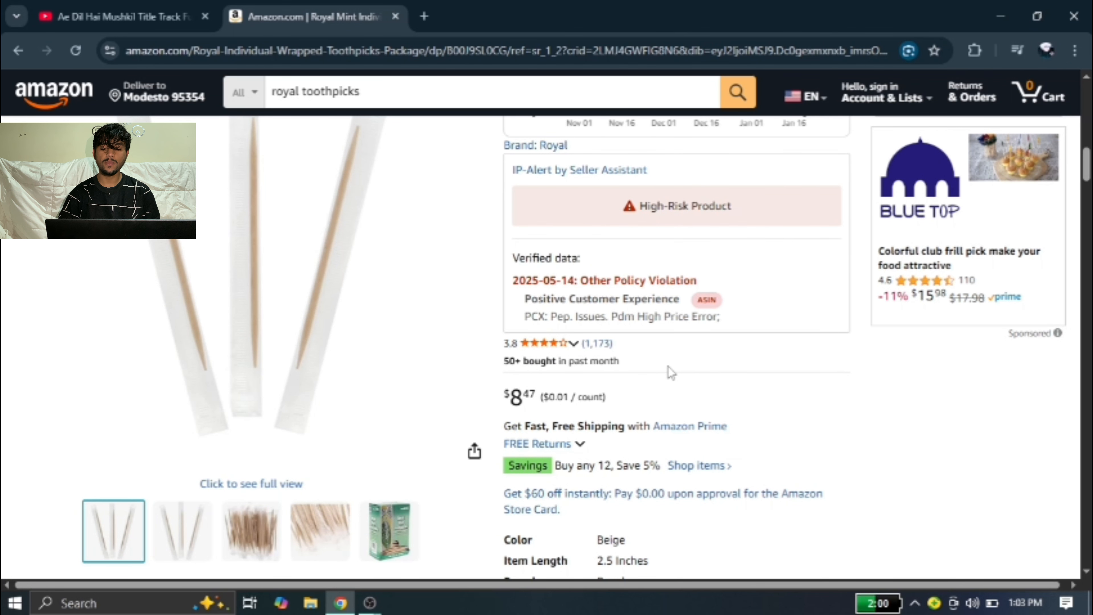
pyautogui.scroll(2, 670, 371)
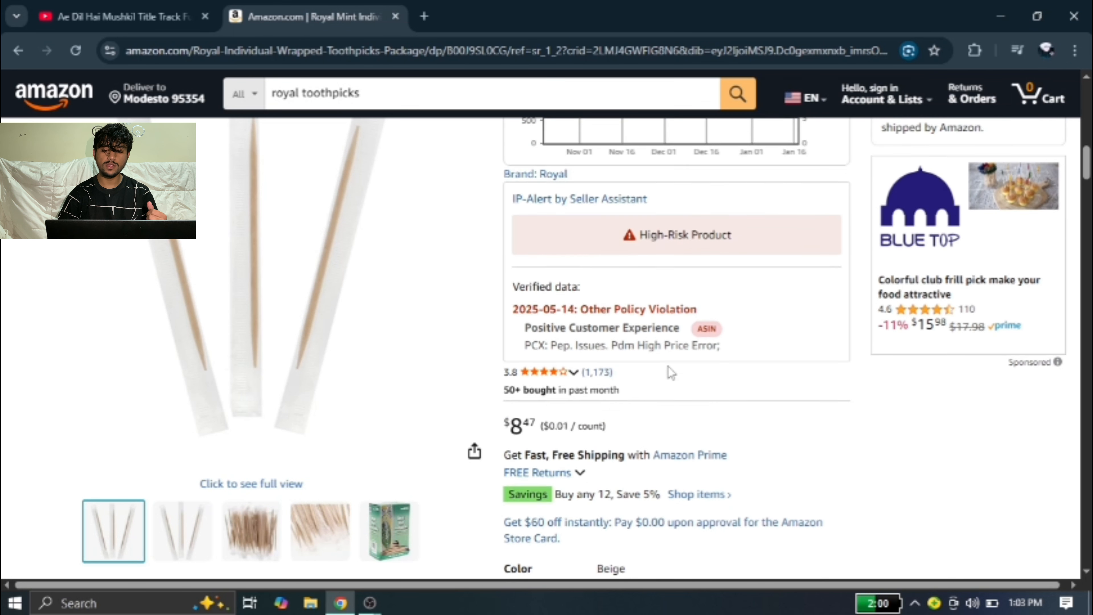
pyautogui.scroll(-5, 671, 371)
pyautogui.scroll(8, 671, 371)
pyautogui.scroll(6, 670, 371)
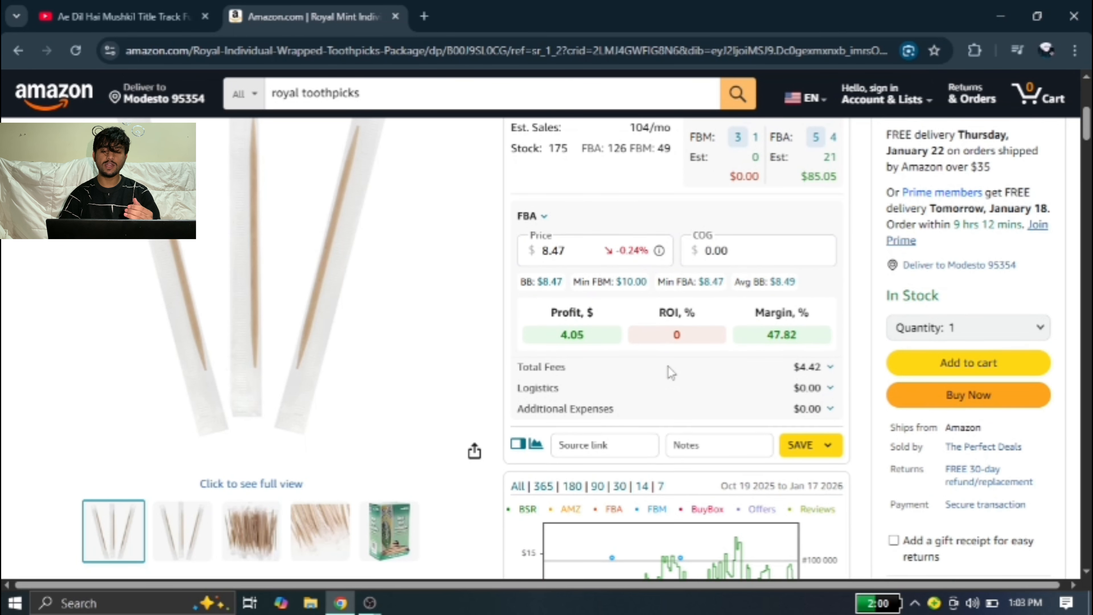
pyautogui.scroll(-13, 670, 371)
pyautogui.scroll(2, 670, 372)
pyautogui.scroll(1, 670, 372)
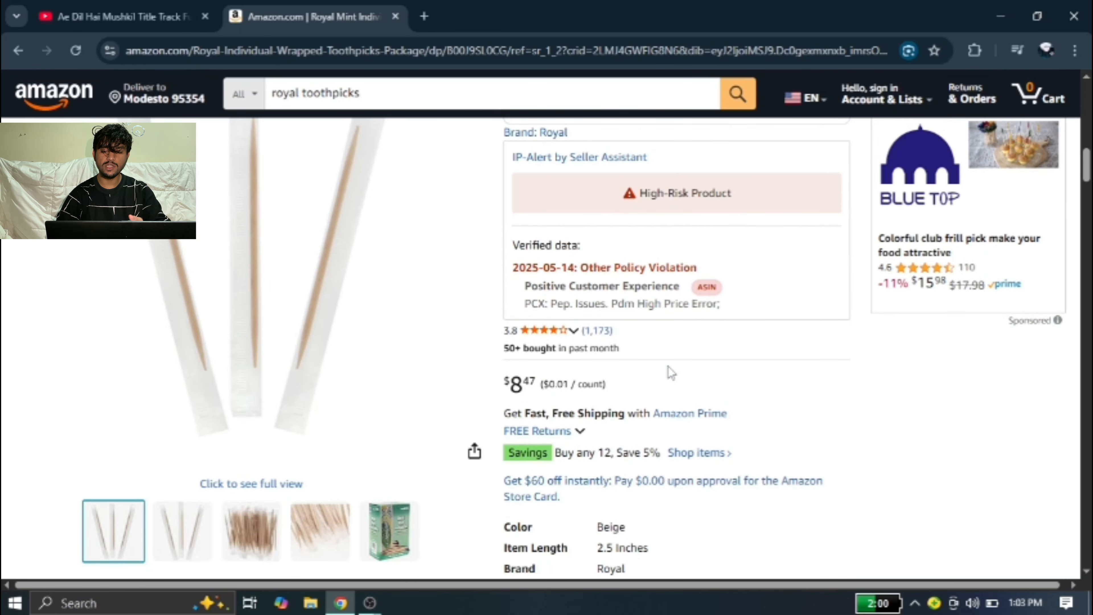
pyautogui.scroll(2, 670, 371)
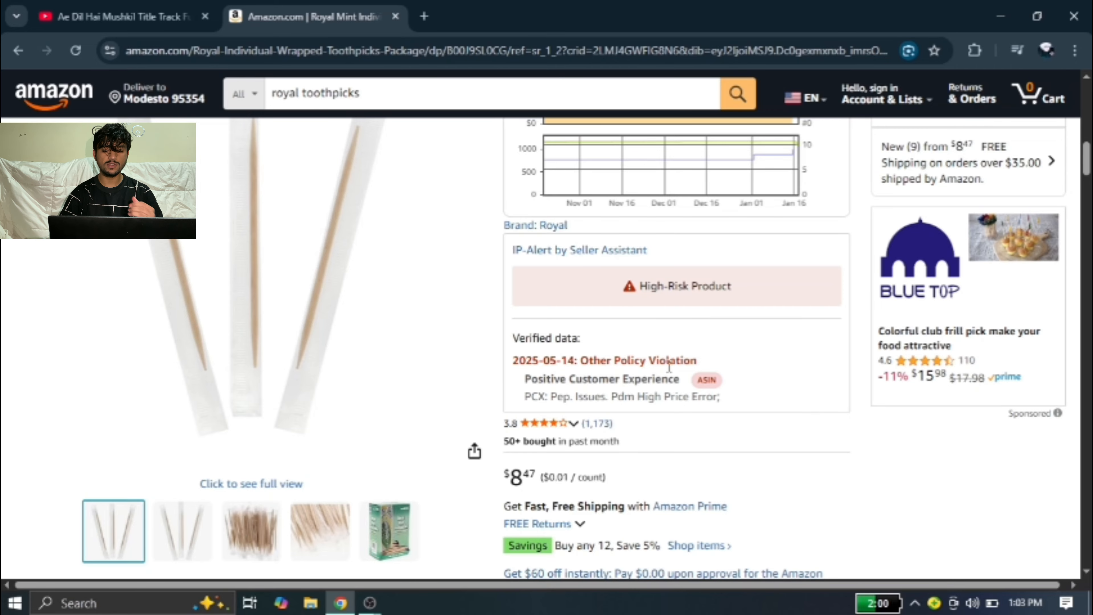
# Review the price history chart and Seller Assistant product details, and briefly check the list of installed extensions
pyautogui.scroll(5, 668, 366)
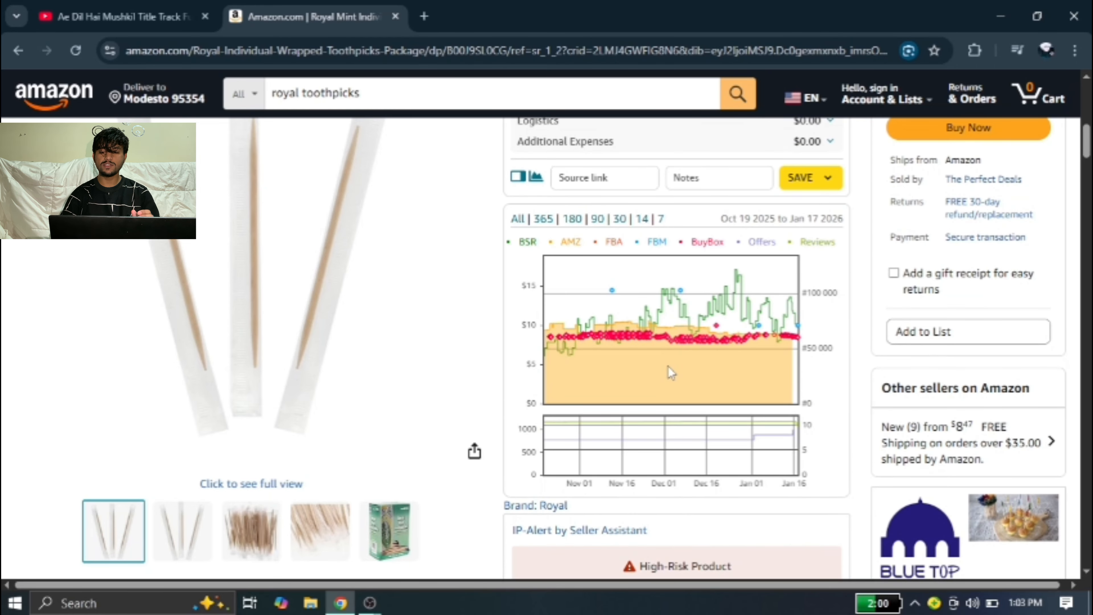
pyautogui.scroll(3, 668, 366)
pyautogui.scroll(5, 669, 371)
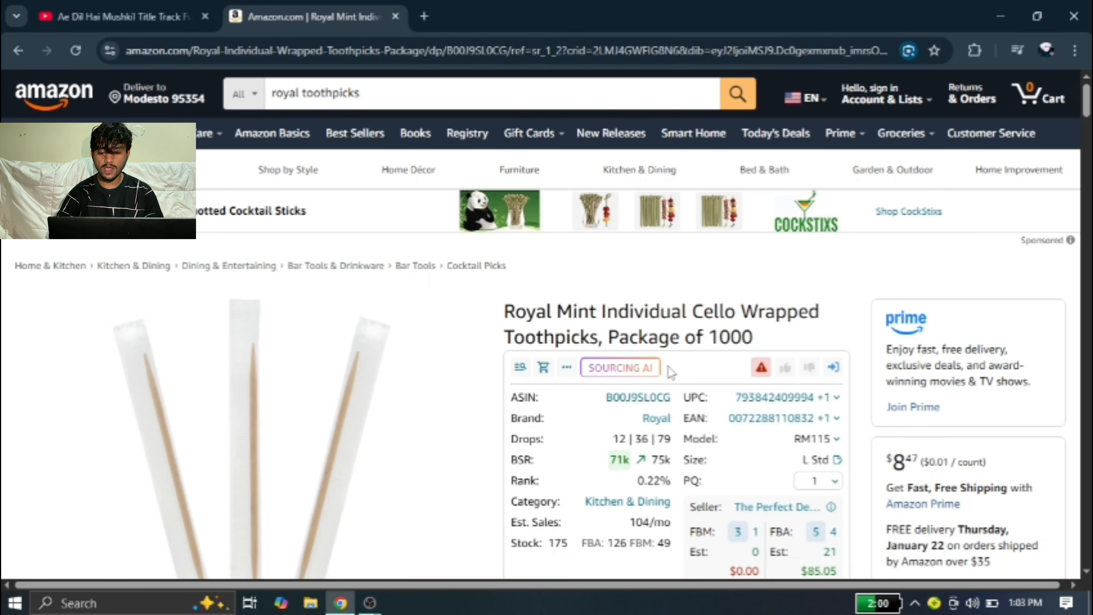
pyautogui.scroll(-1, 671, 372)
pyautogui.scroll(1, 671, 371)
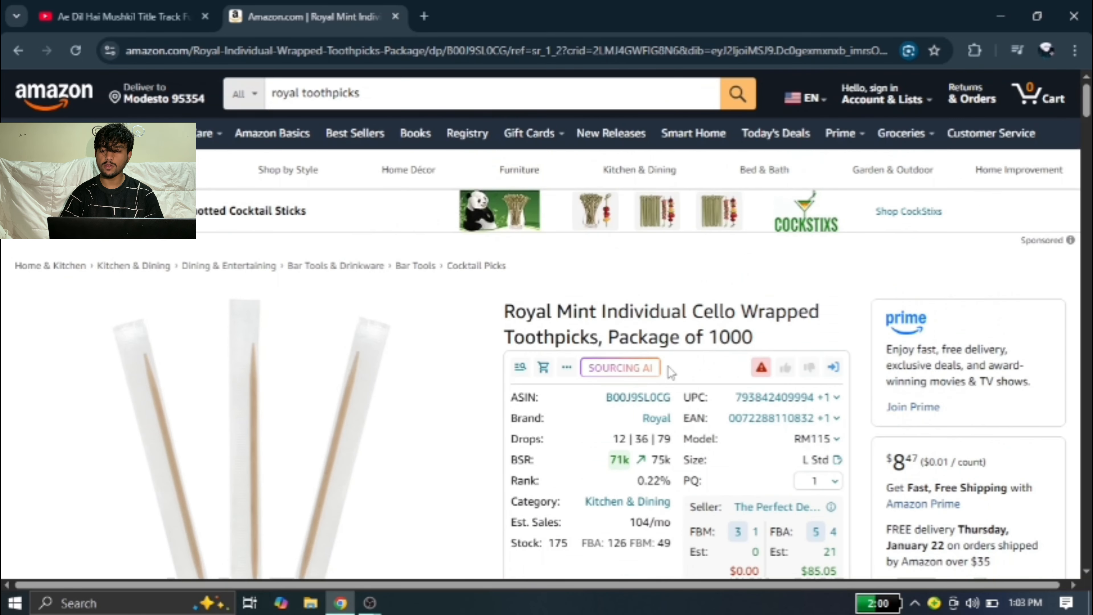
pyautogui.click(968, 50)
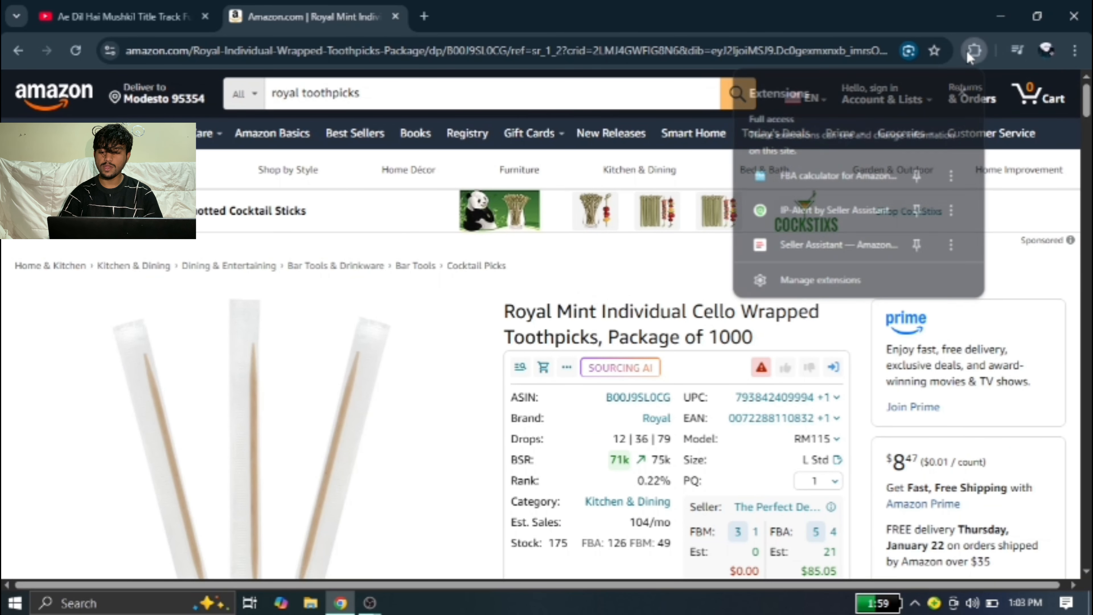
pyautogui.click(1020, 280)
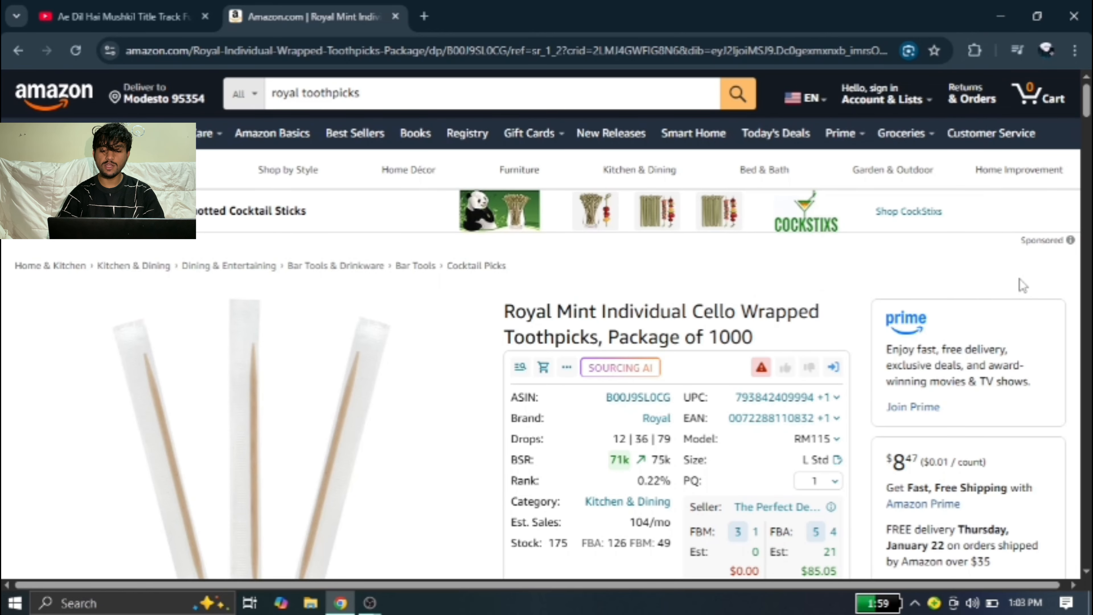
# Examine the whole product page, from Seller Assistant sales and profitability data through the item description to the chart and buying options
pyautogui.scroll(-5, 1022, 285)
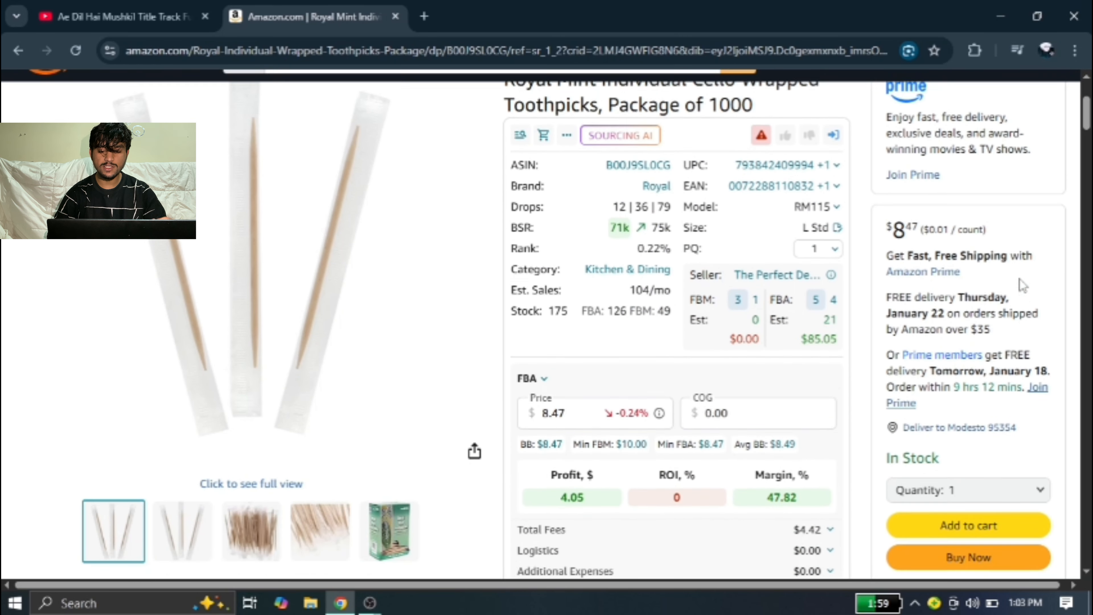
pyautogui.scroll(5, 1022, 285)
pyautogui.scroll(-10, 1022, 285)
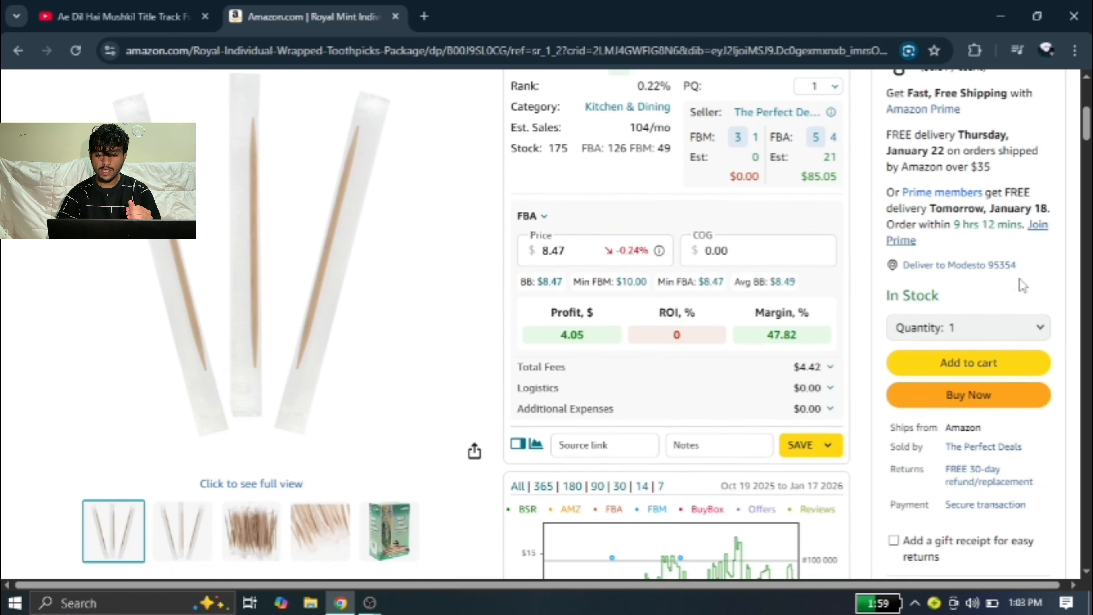
pyautogui.scroll(10, 1021, 284)
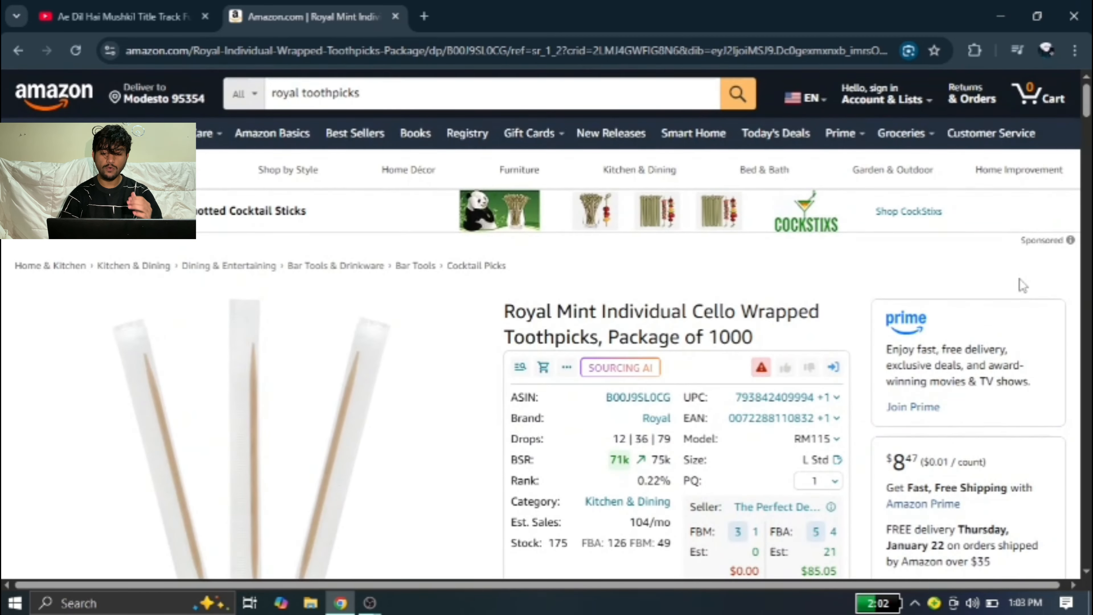
pyautogui.scroll(-13, 1022, 285)
pyautogui.scroll(-8, 1022, 285)
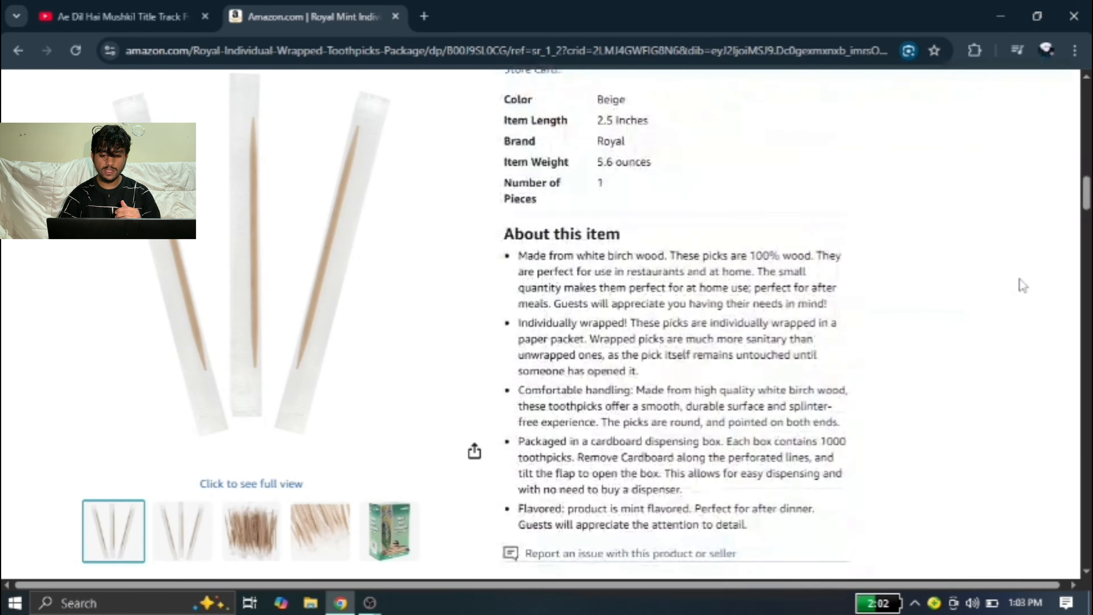
pyautogui.scroll(7, 1022, 285)
pyautogui.scroll(-2, 1022, 285)
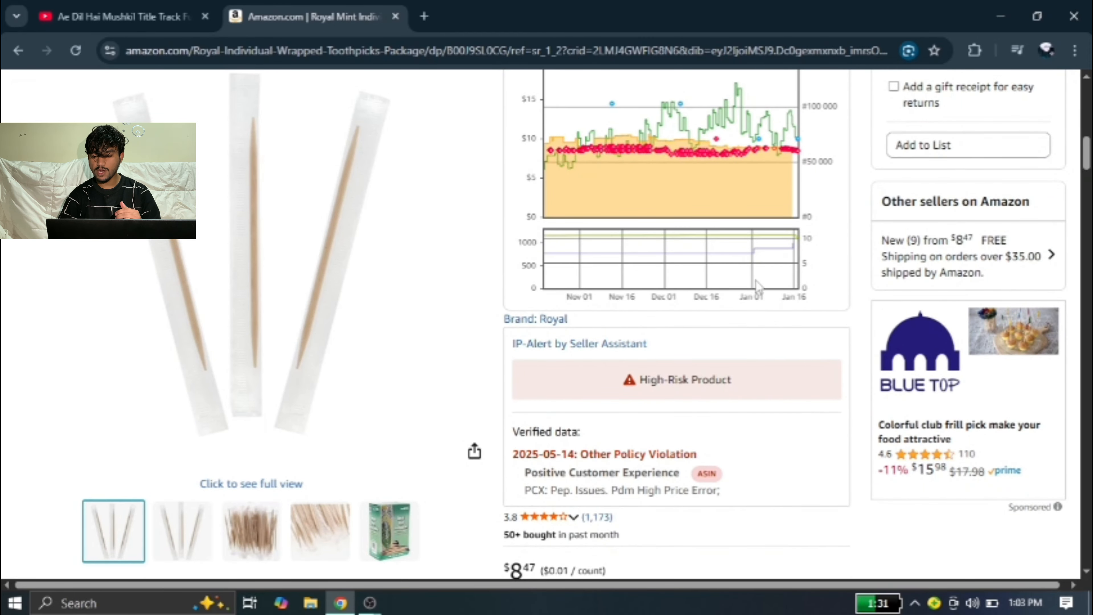
pyautogui.scroll(7, 873, 318)
pyautogui.scroll(-2, 874, 319)
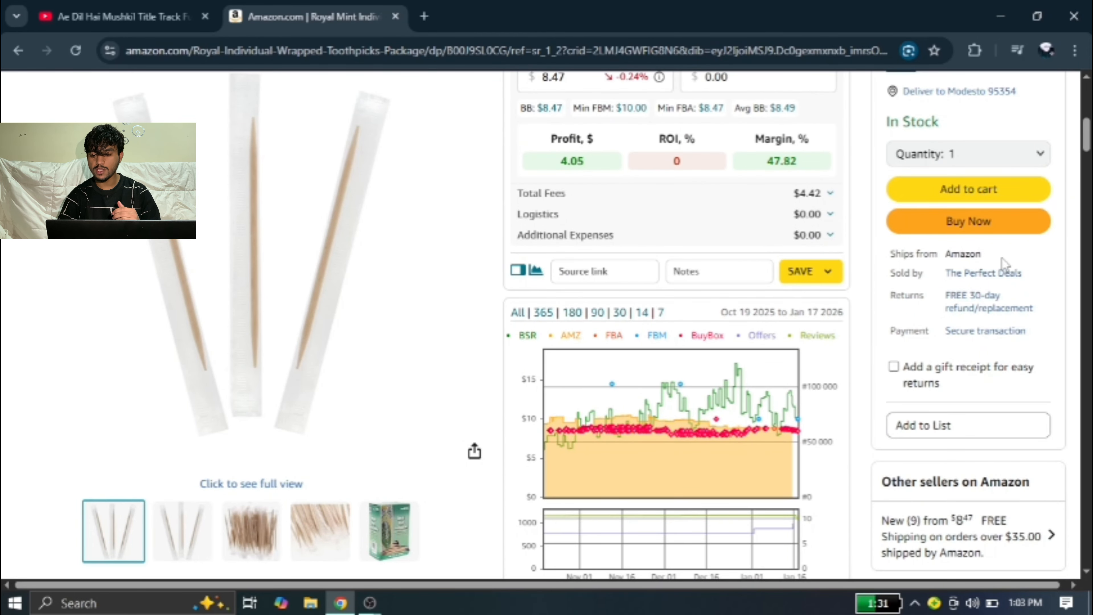
# View the product's return policy details, and open the other sellers' offers to compare prices, shippers and sellers
pyautogui.click(964, 301)
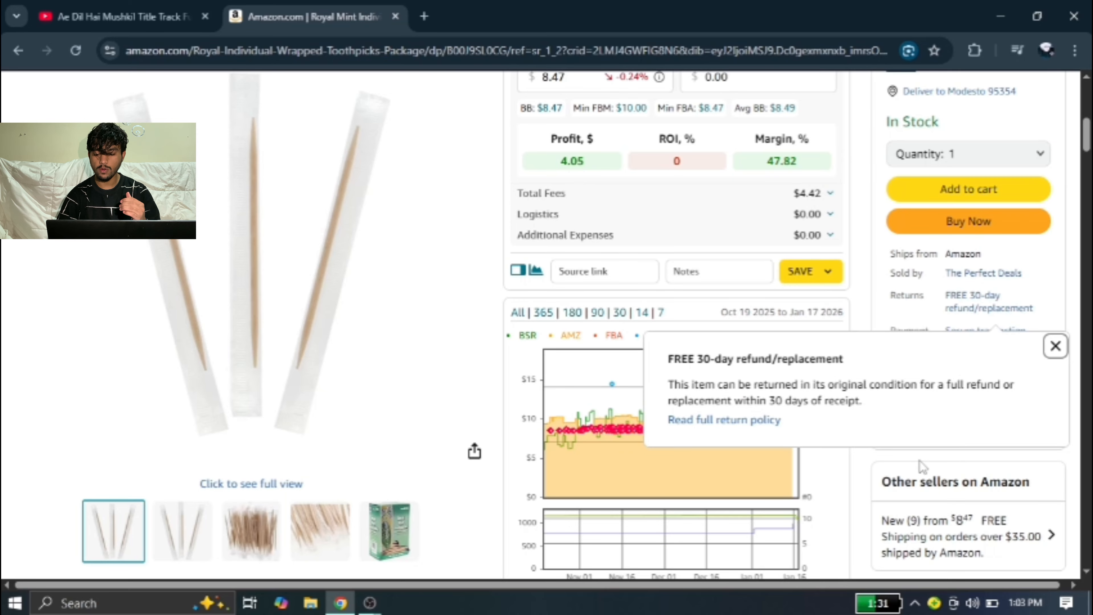
pyautogui.click(941, 527)
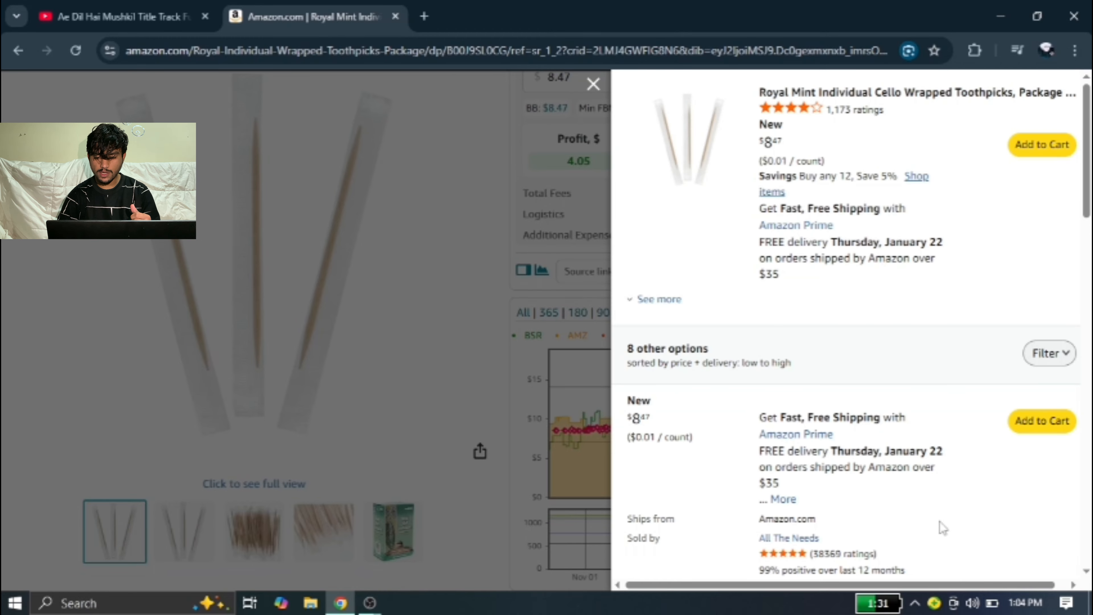
pyautogui.scroll(-15, 940, 526)
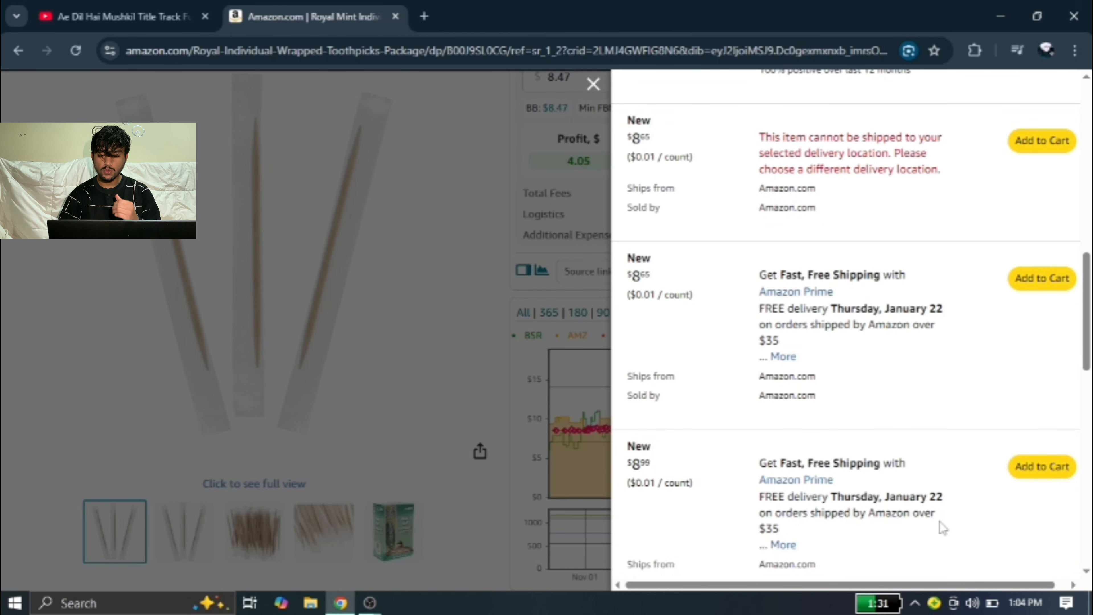
pyautogui.scroll(-8, 940, 522)
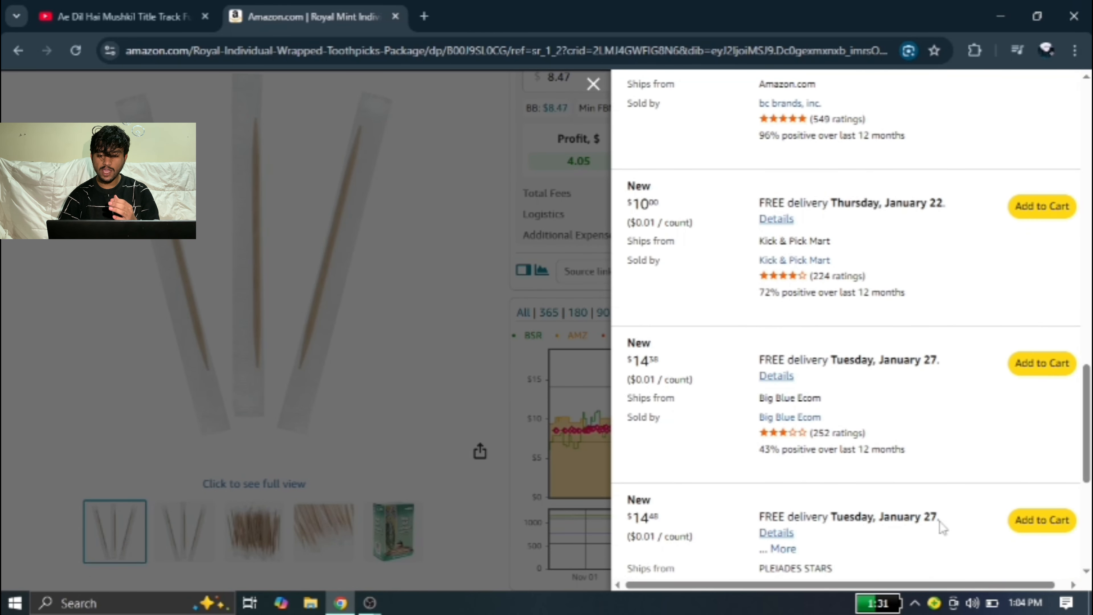
pyautogui.scroll(9, 940, 521)
pyautogui.scroll(2, 940, 525)
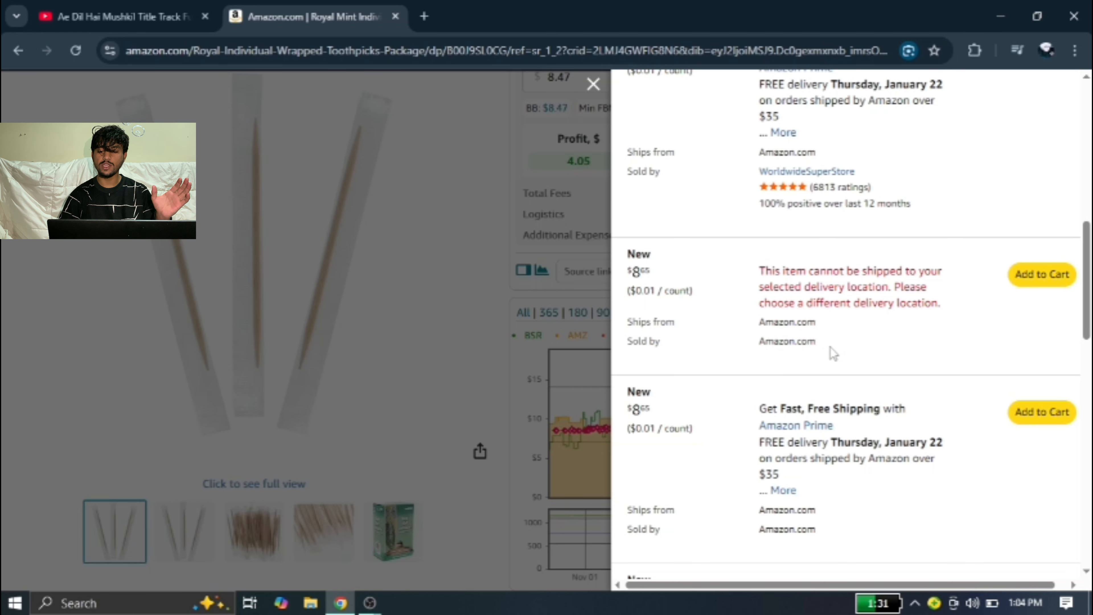
# Compare the prices, shippers and seller ratings of the remaining offers for the toothpicks, and close the offers list
pyautogui.scroll(-6, 832, 352)
pyautogui.scroll(1, 830, 347)
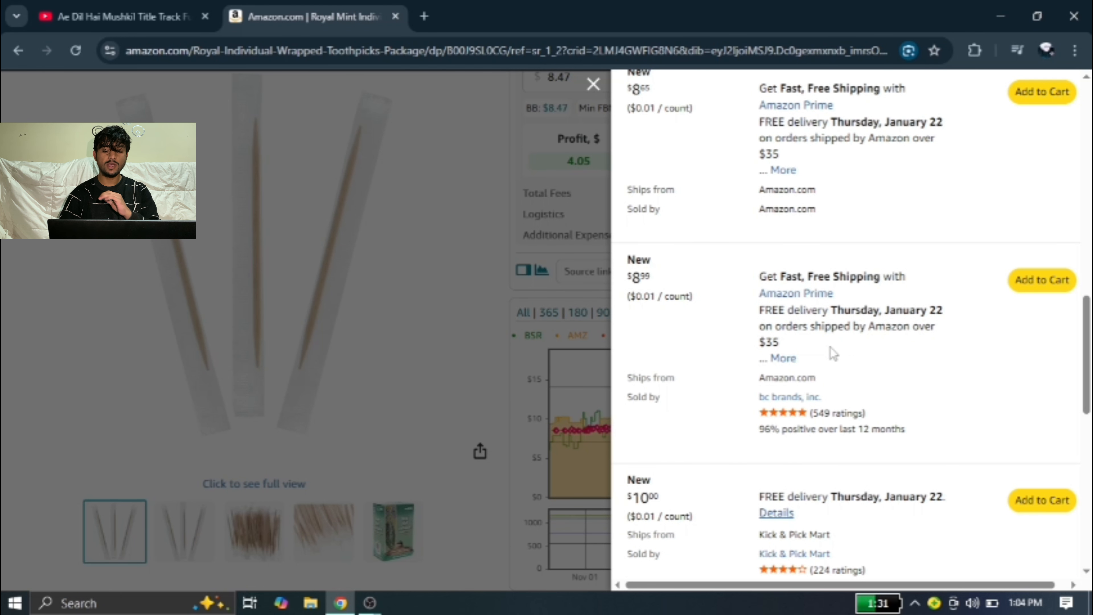
pyautogui.scroll(-4, 830, 347)
pyautogui.scroll(10, 829, 347)
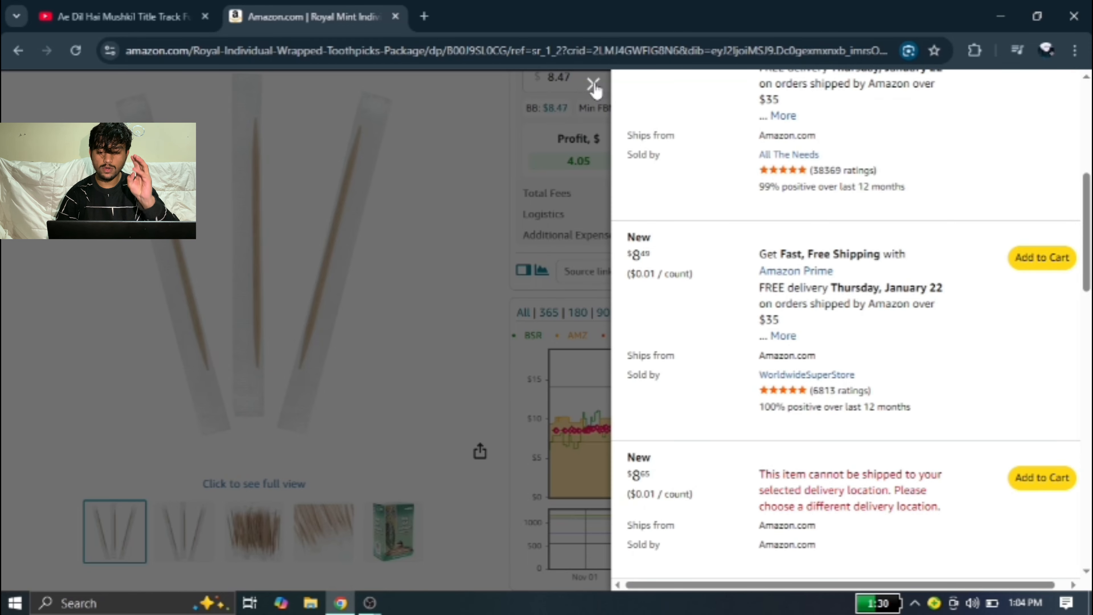
pyautogui.click(593, 85)
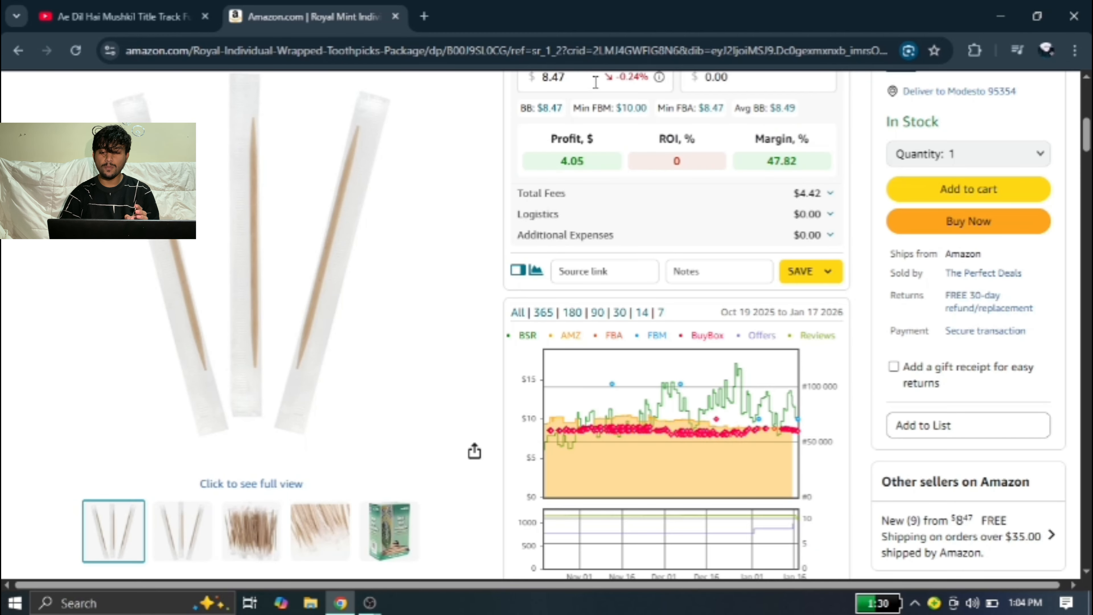
# Examine the 90-day price history chart, the IP-Alert section and the toothpicks' item details down to the related products
pyautogui.scroll(-4, 660, 214)
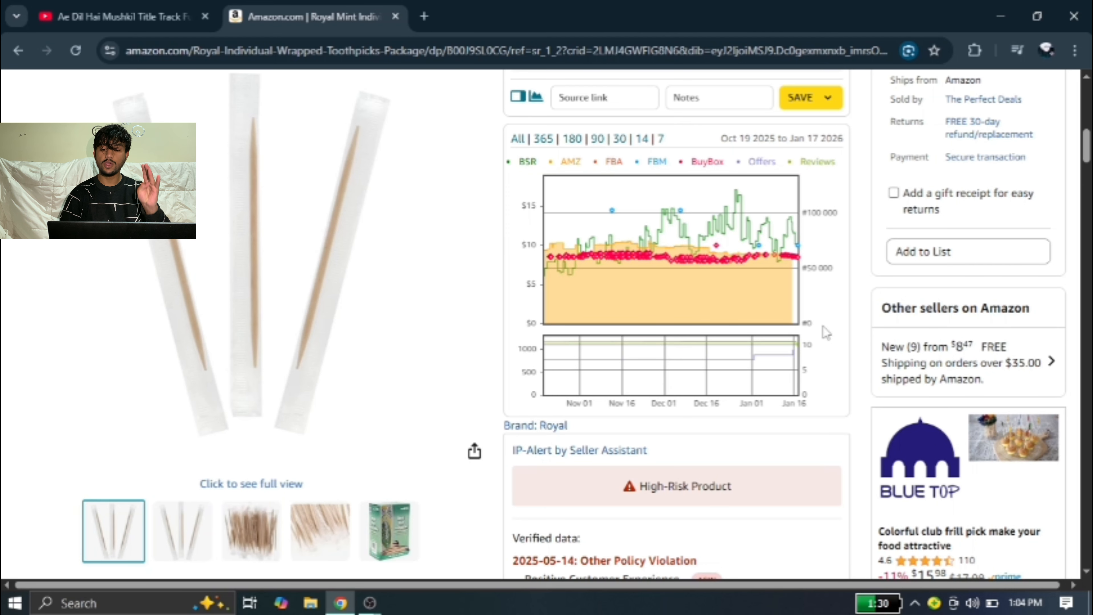
pyautogui.scroll(10, 826, 333)
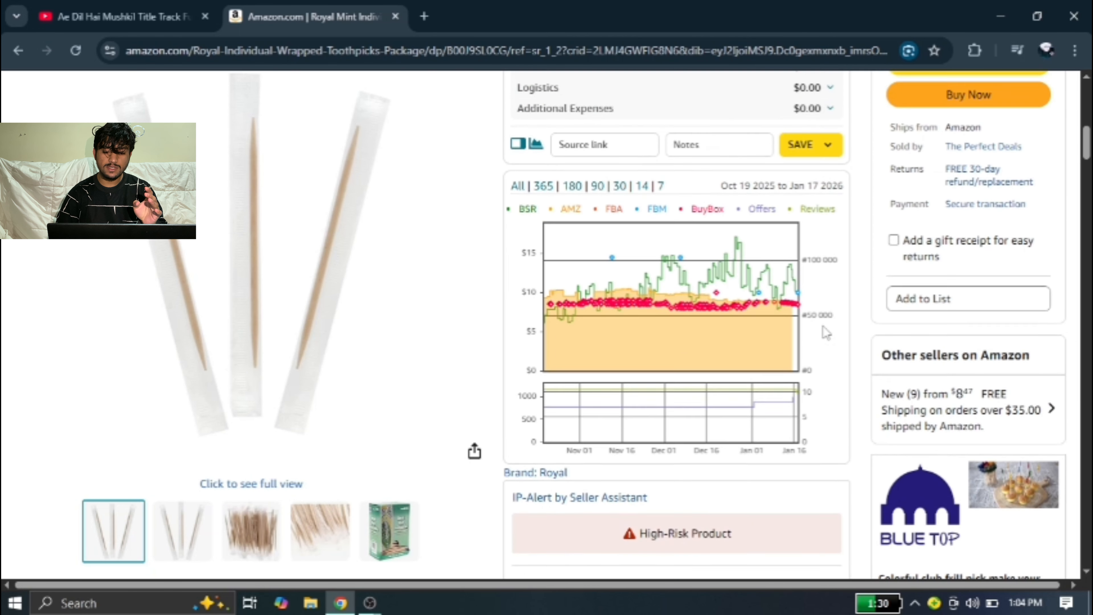
pyautogui.scroll(-10, 824, 334)
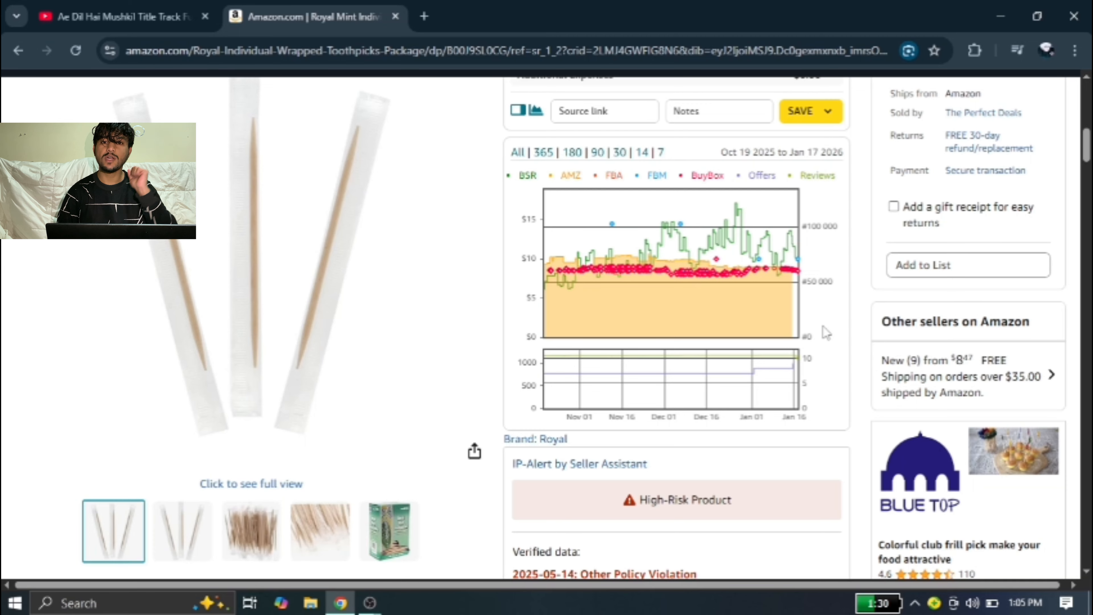
pyautogui.scroll(-5, 826, 332)
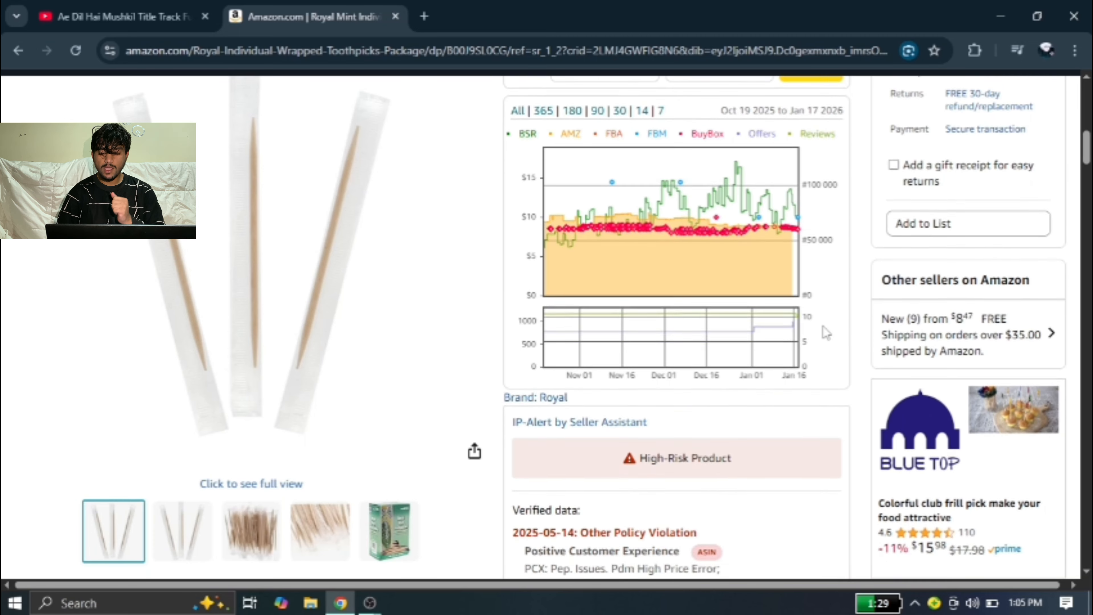
pyautogui.scroll(-10, 826, 333)
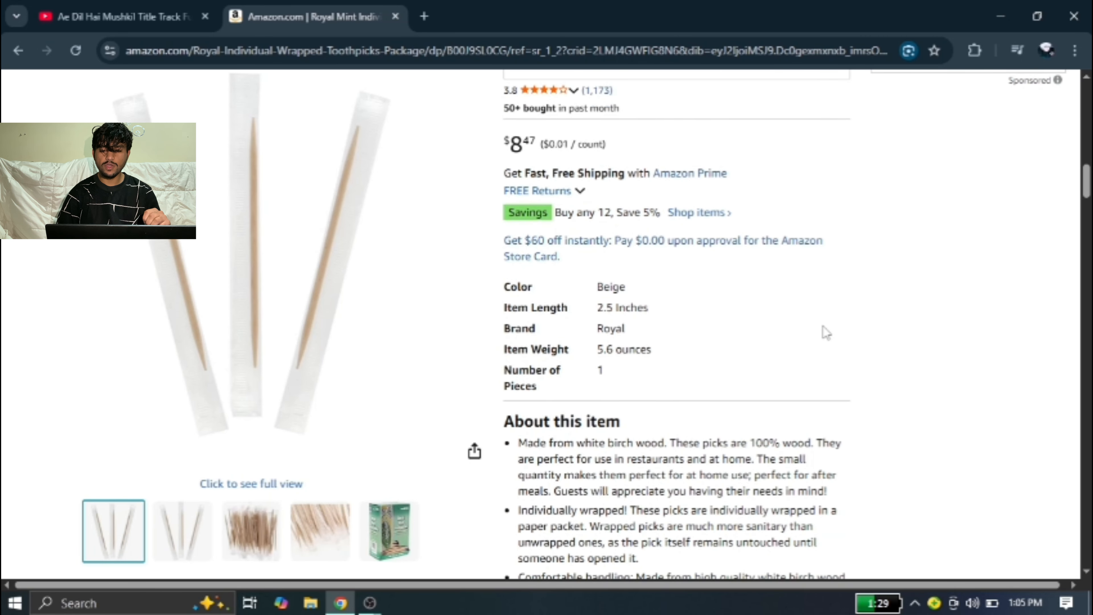
pyautogui.scroll(-15, 822, 325)
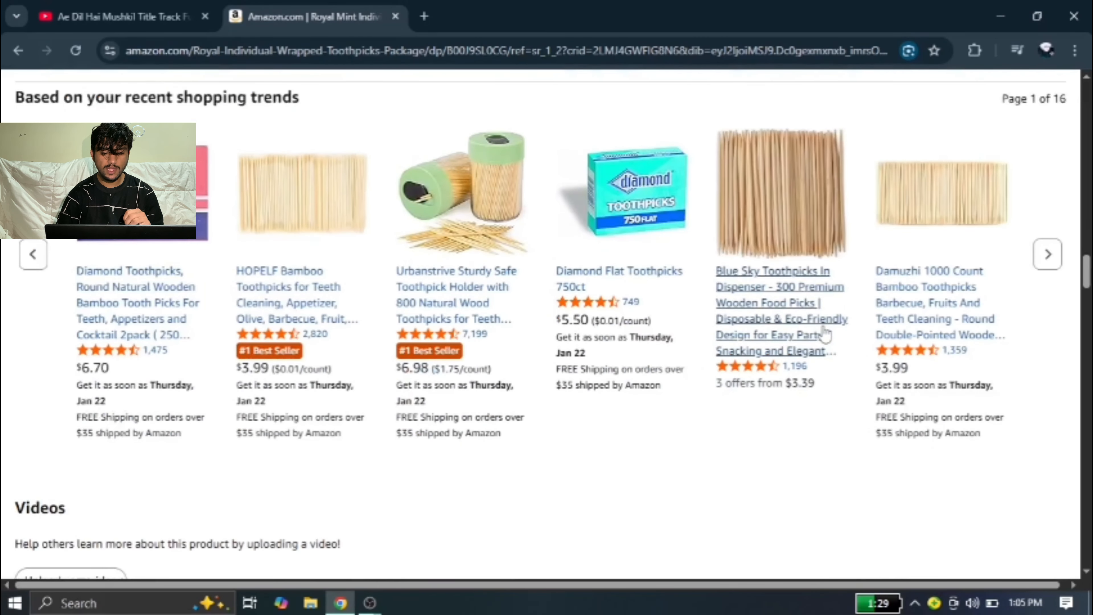
# Review the Seller Assistant product data, estimated sales, profit figures and price history chart for the toothpicks
pyautogui.scroll(20, 826, 333)
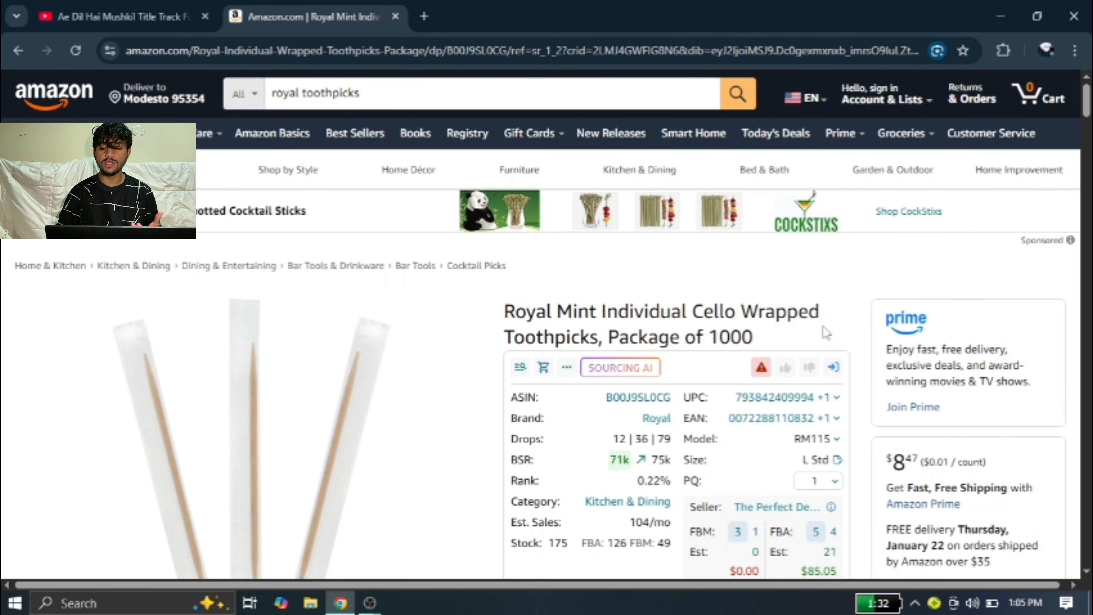
pyautogui.scroll(-6, 825, 333)
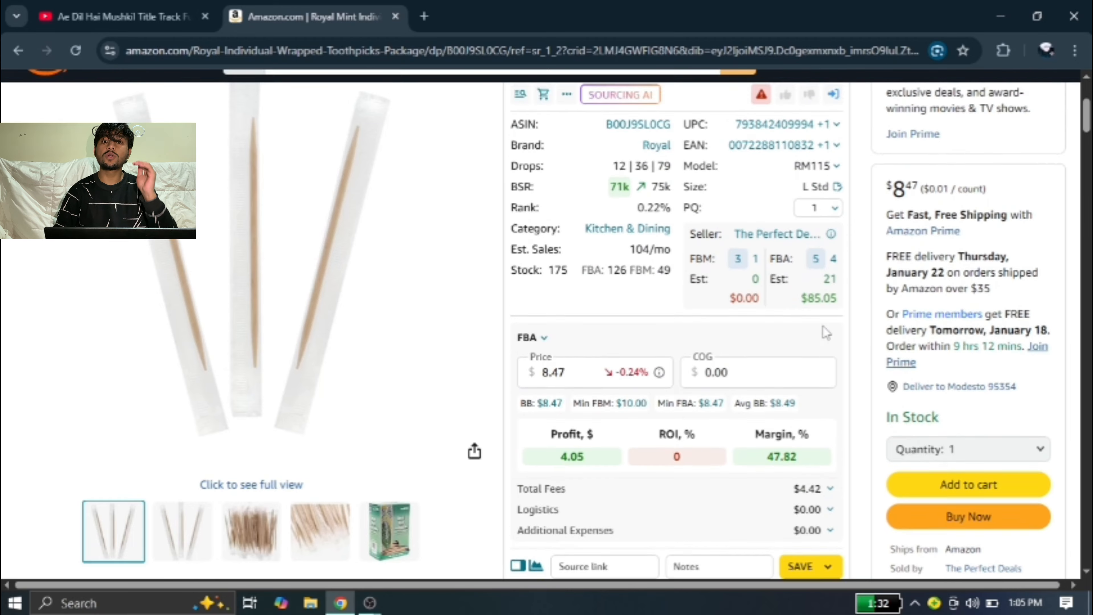
pyautogui.scroll(5, 825, 332)
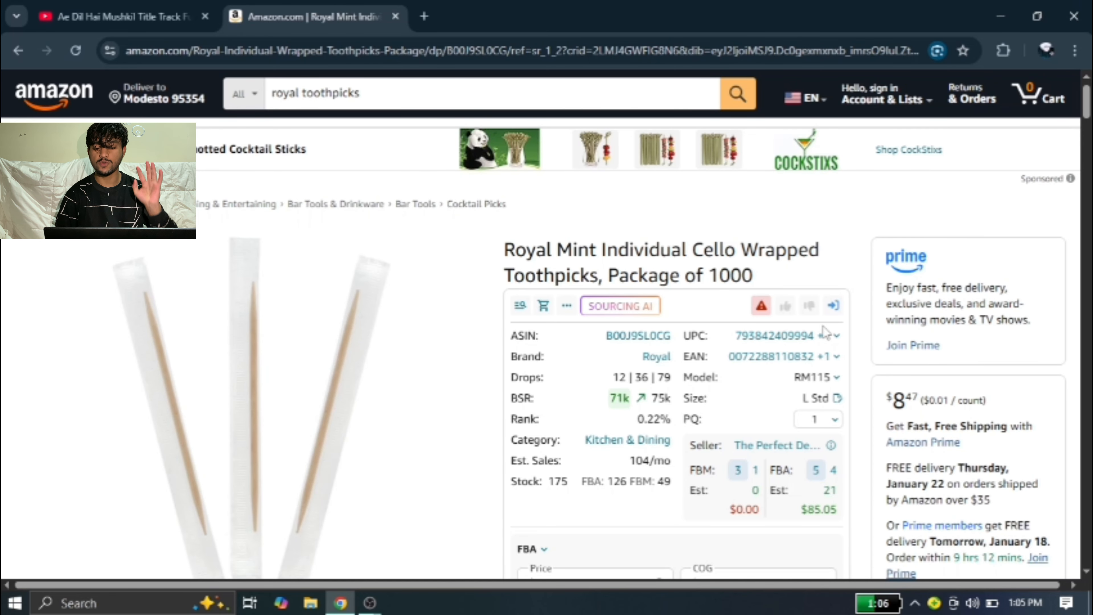
pyautogui.scroll(-8, 823, 332)
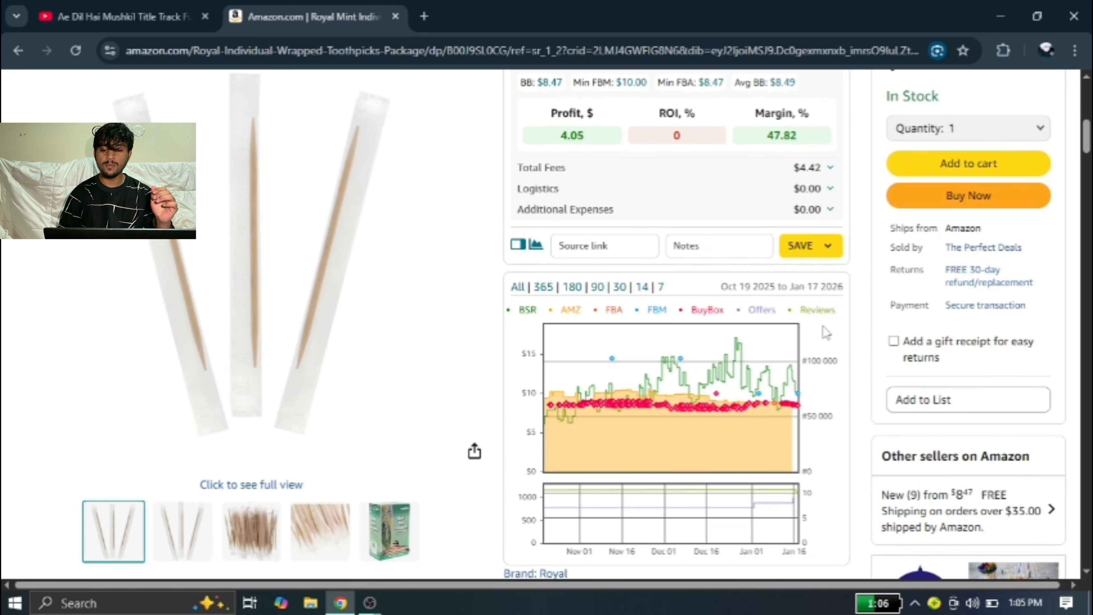
pyautogui.scroll(6, 823, 331)
pyautogui.scroll(4, 823, 331)
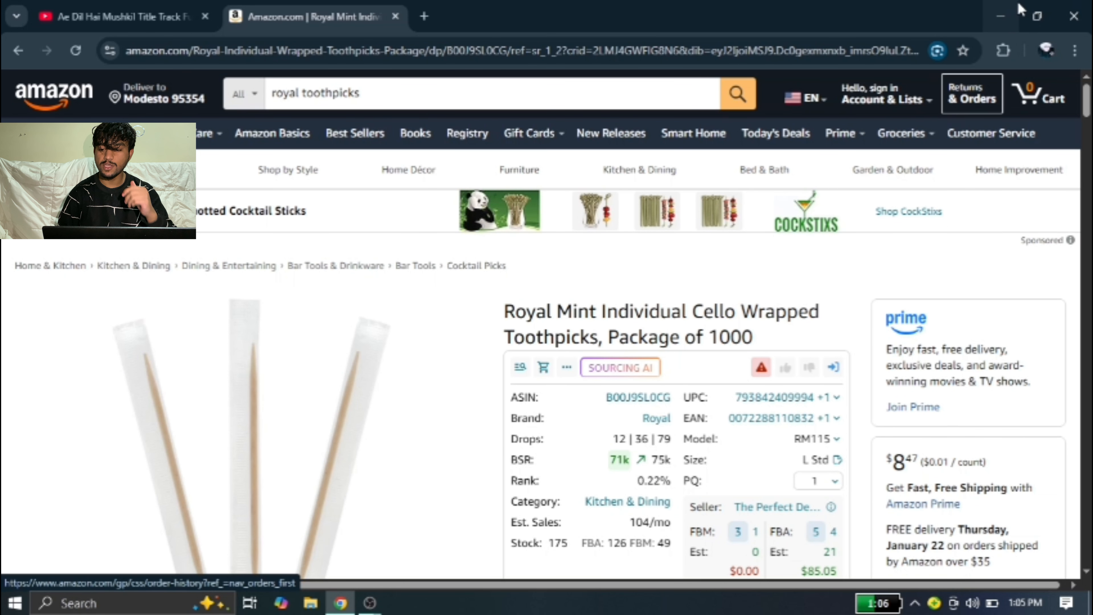
# Calculate the FBA profit with the FBA calculator extension using a cost of goods sold of $2.5, and close the calculator
pyautogui.click(997, 54)
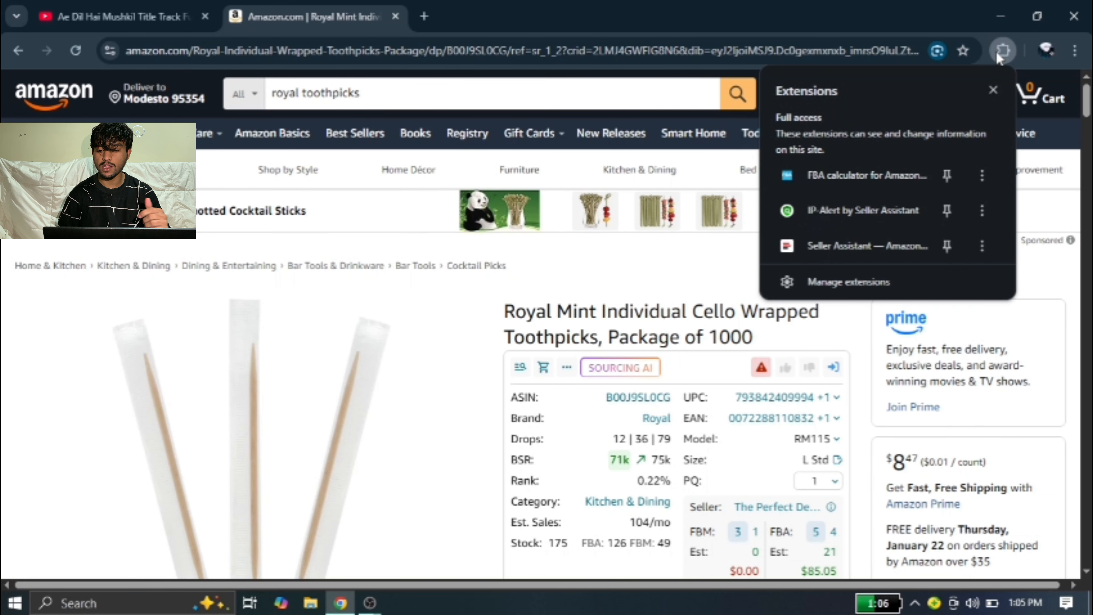
pyautogui.click(856, 172)
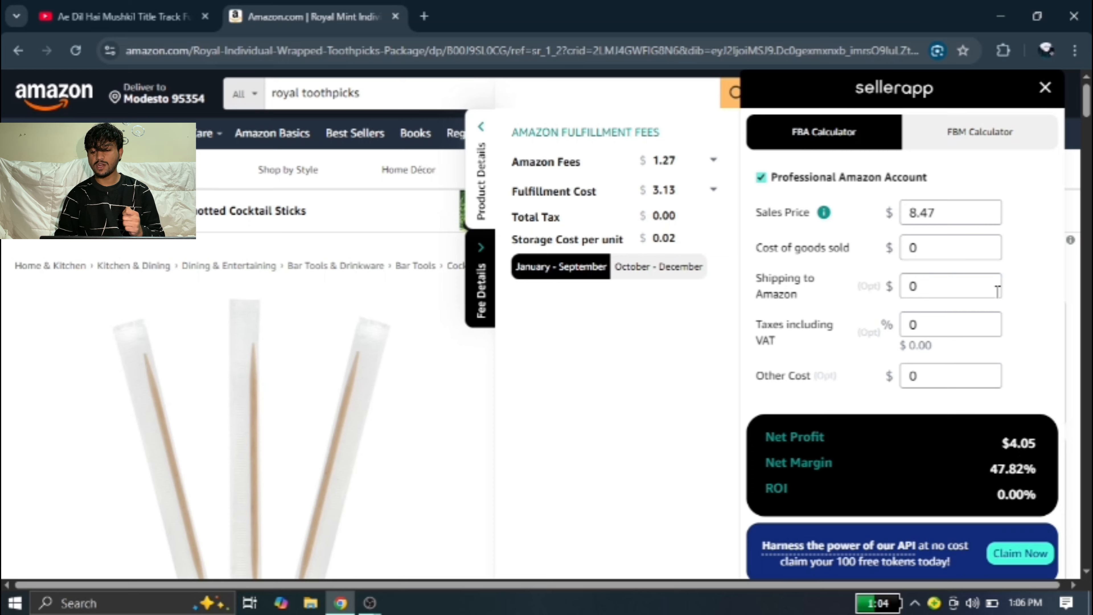
pyautogui.click(928, 247)
pyautogui.press('BackSpace')
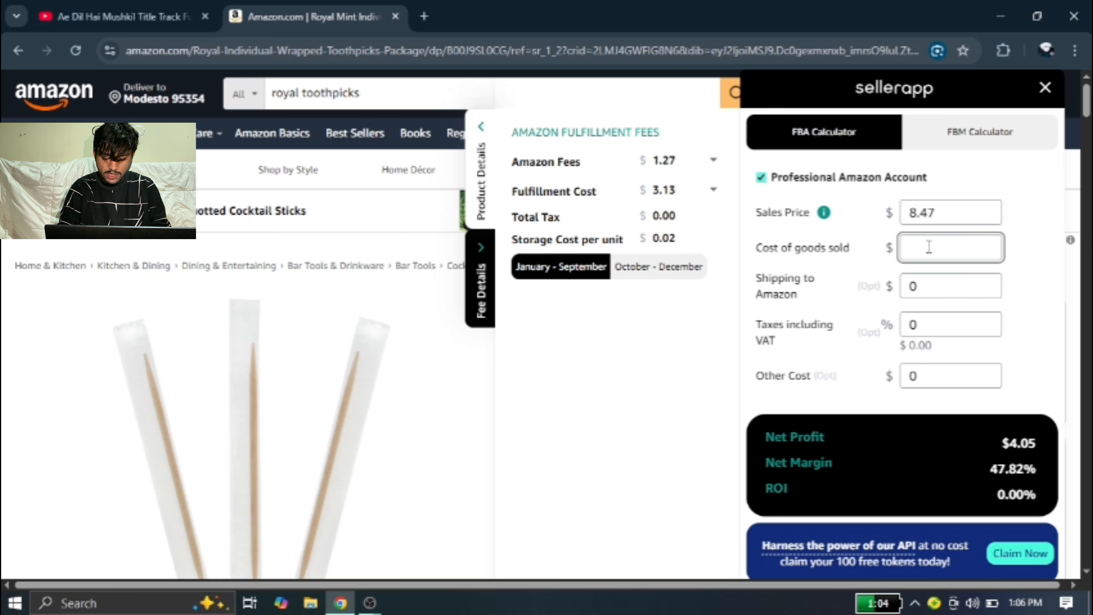
pyautogui.write('2')
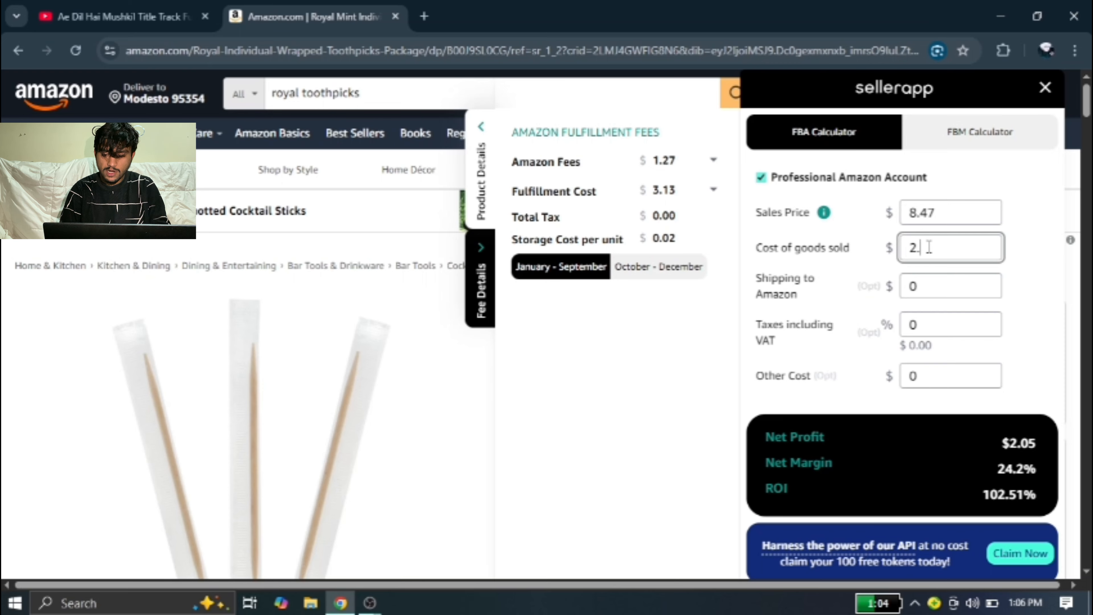
pyautogui.write('.5')
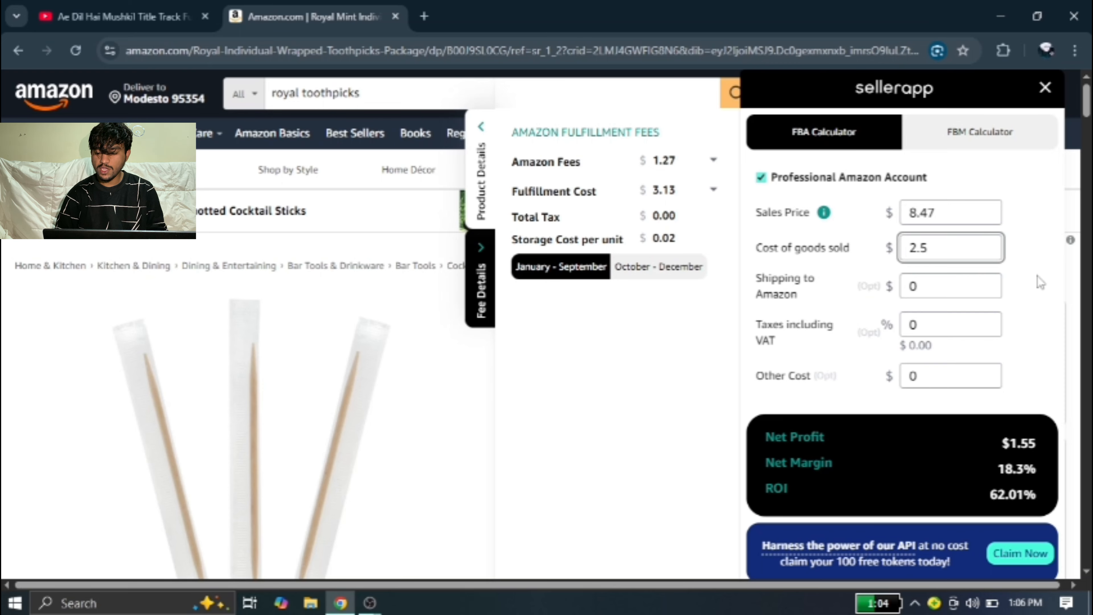
pyautogui.click(1027, 310)
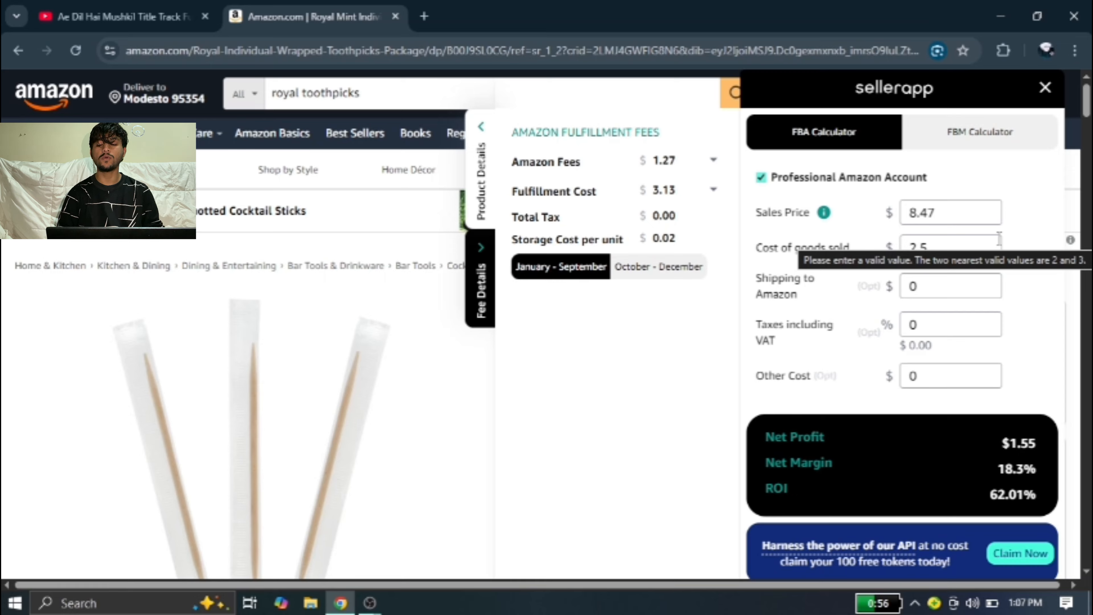
pyautogui.click(1046, 91)
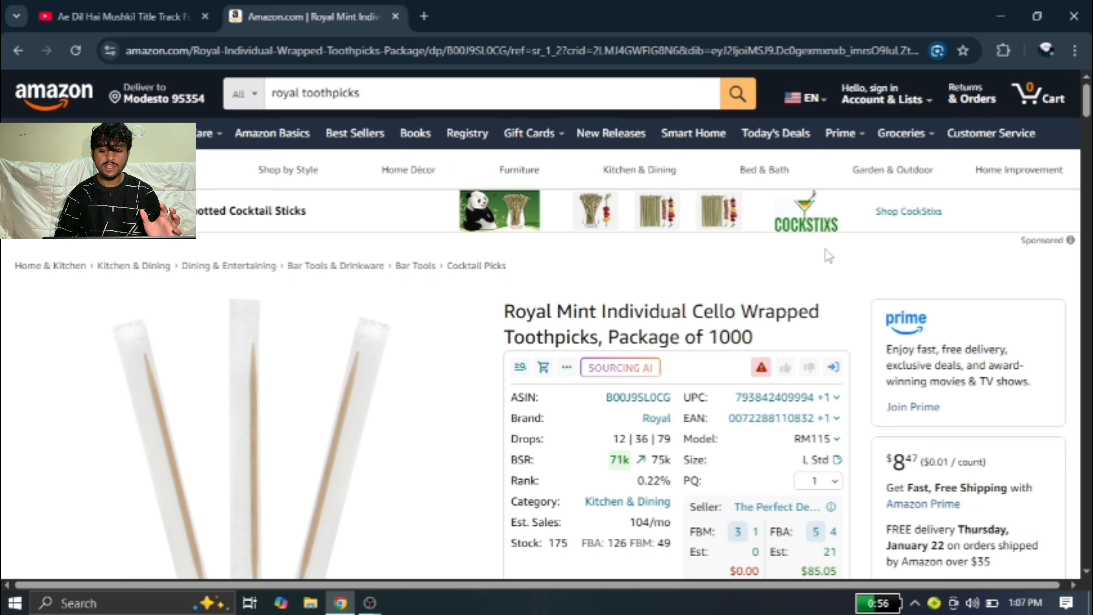
# Search Google for the full product title "Royal Mint Individual Cello Wrapped Toothpicks, Package of 1000" from the Amazon listing
pyautogui.scroll(-11, 825, 249)
pyautogui.scroll(11, 826, 249)
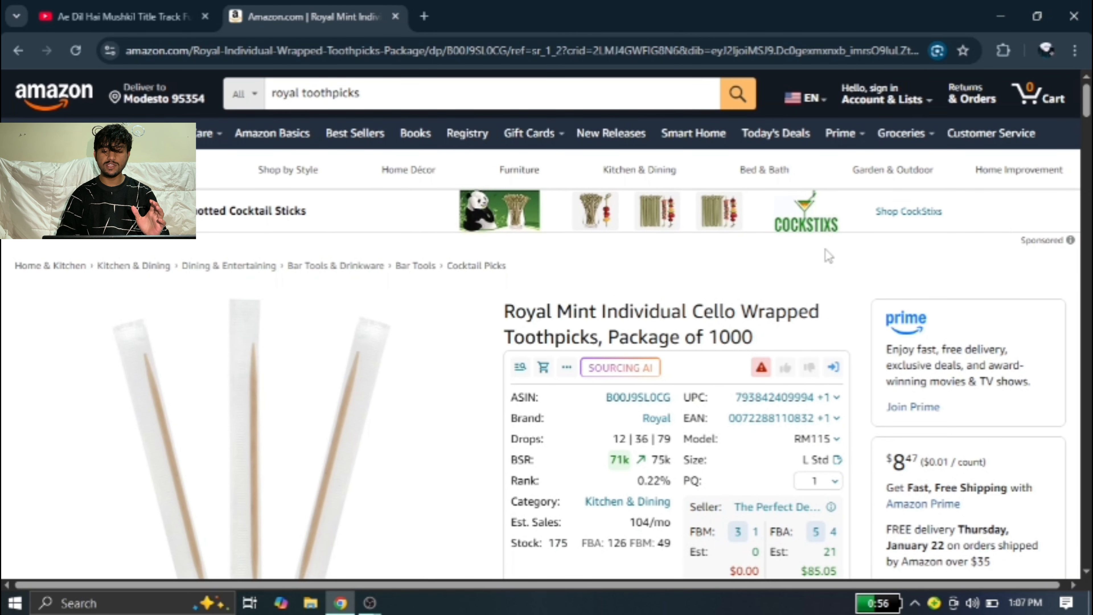
pyautogui.tripleClick(551, 318)
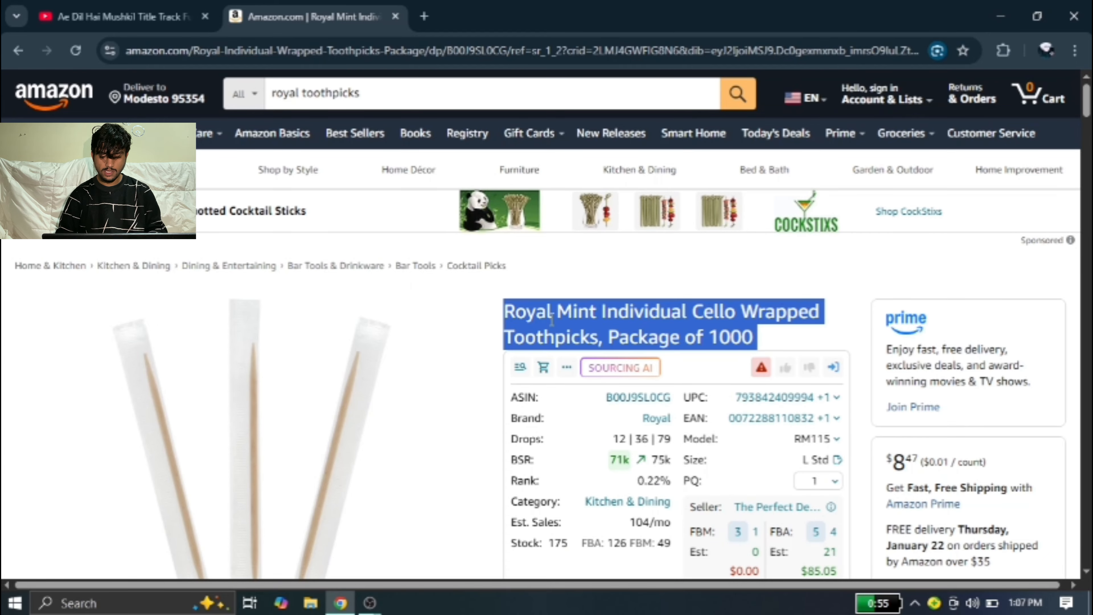
pyautogui.rightClick(551, 318)
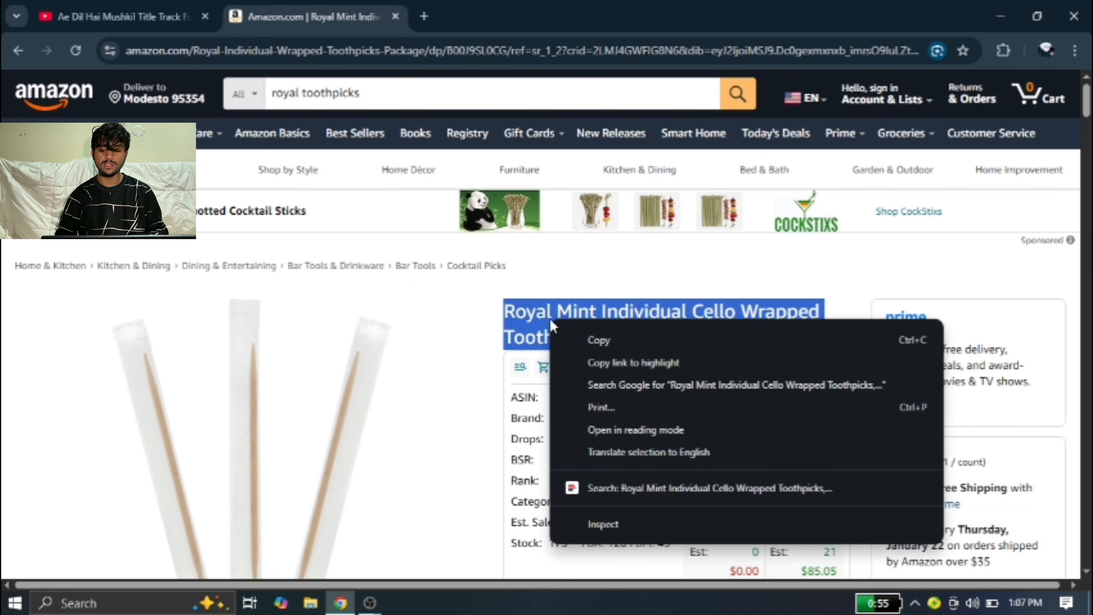
pyautogui.click(602, 384)
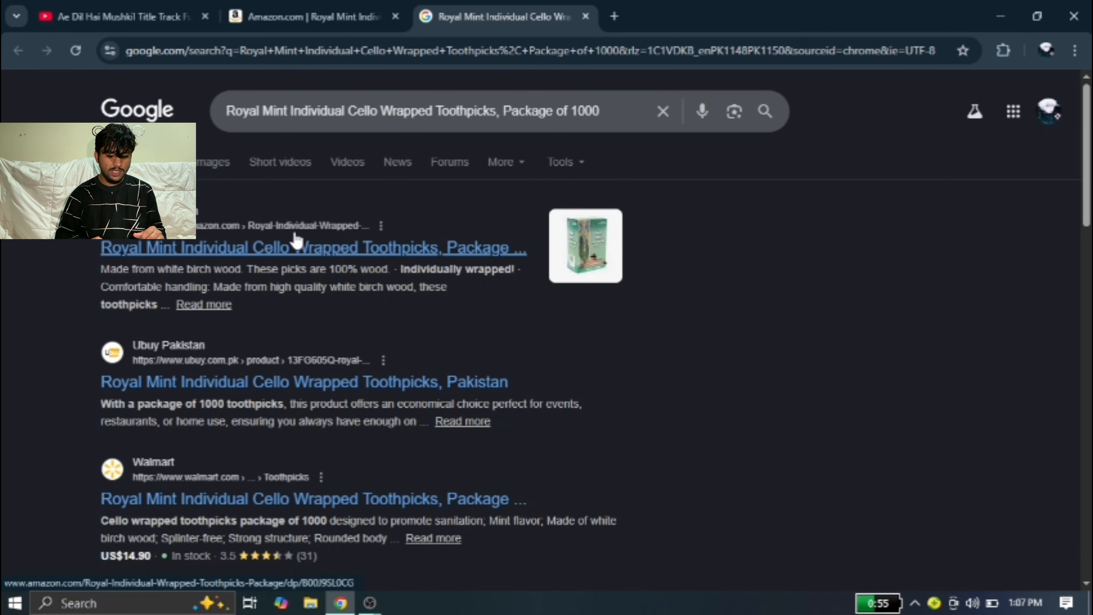
# Look through the search results for supplier listings, check the Walmart listing's price, and return to the results
pyautogui.scroll(-12, 296, 240)
pyautogui.scroll(11, 296, 234)
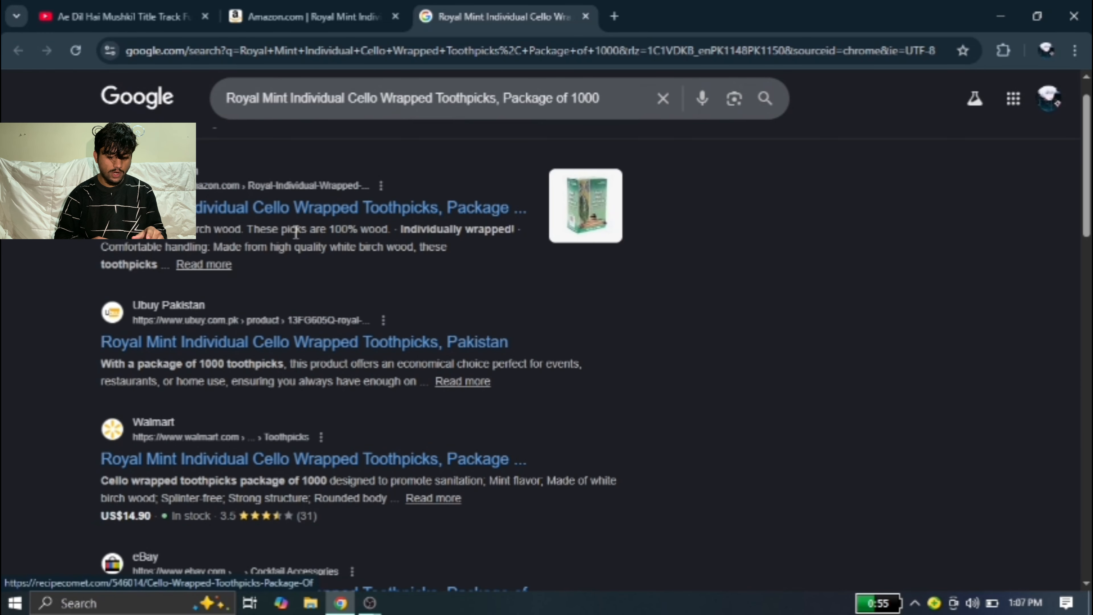
pyautogui.scroll(-2, 296, 233)
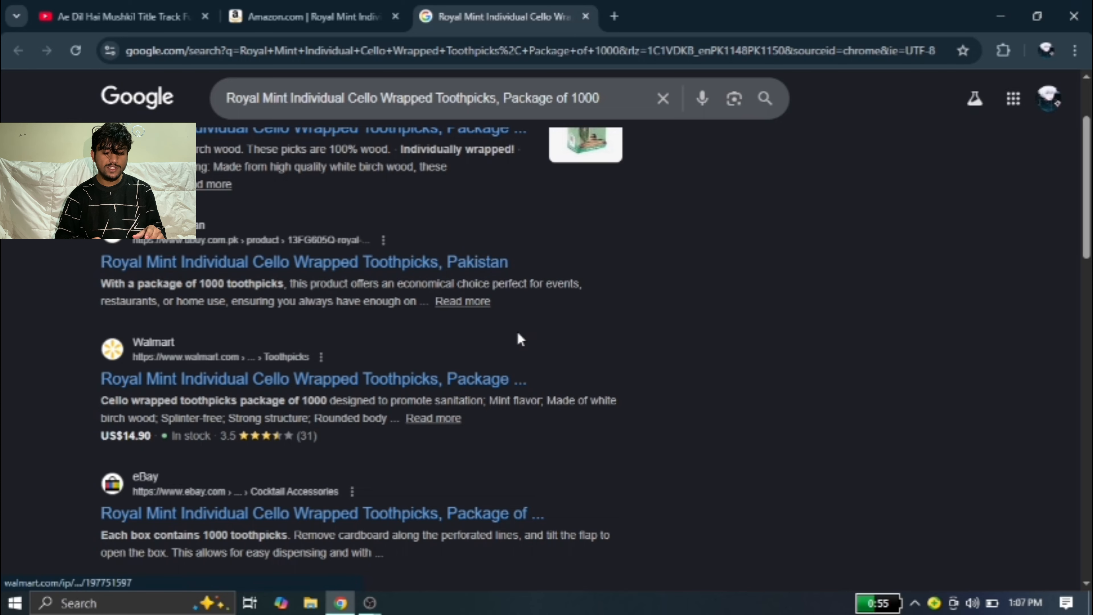
pyautogui.scroll(-2, 519, 335)
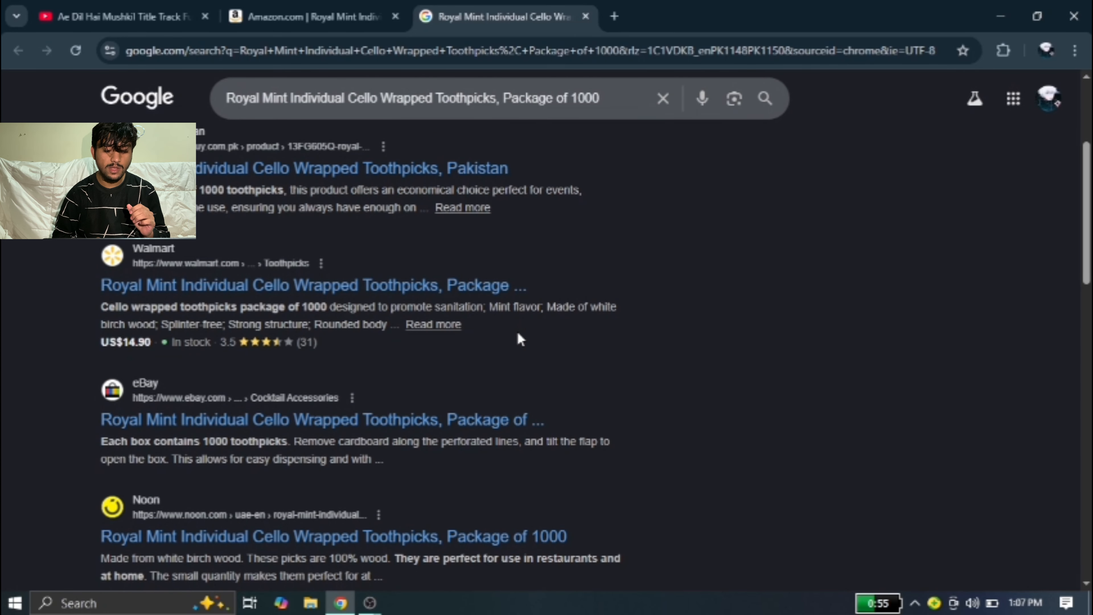
pyautogui.click(350, 289)
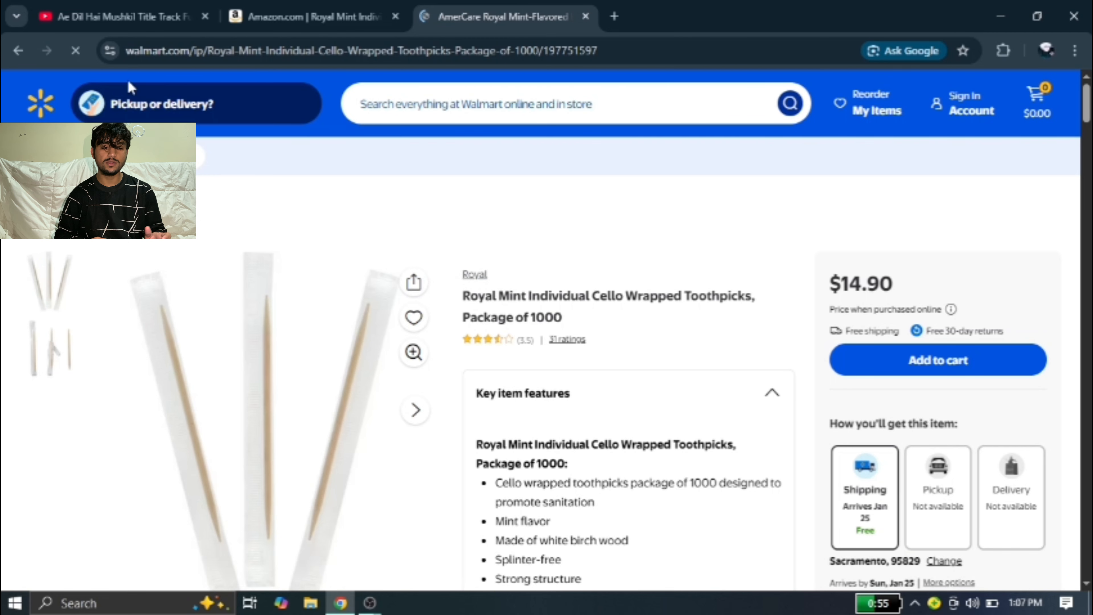
pyautogui.click(17, 51)
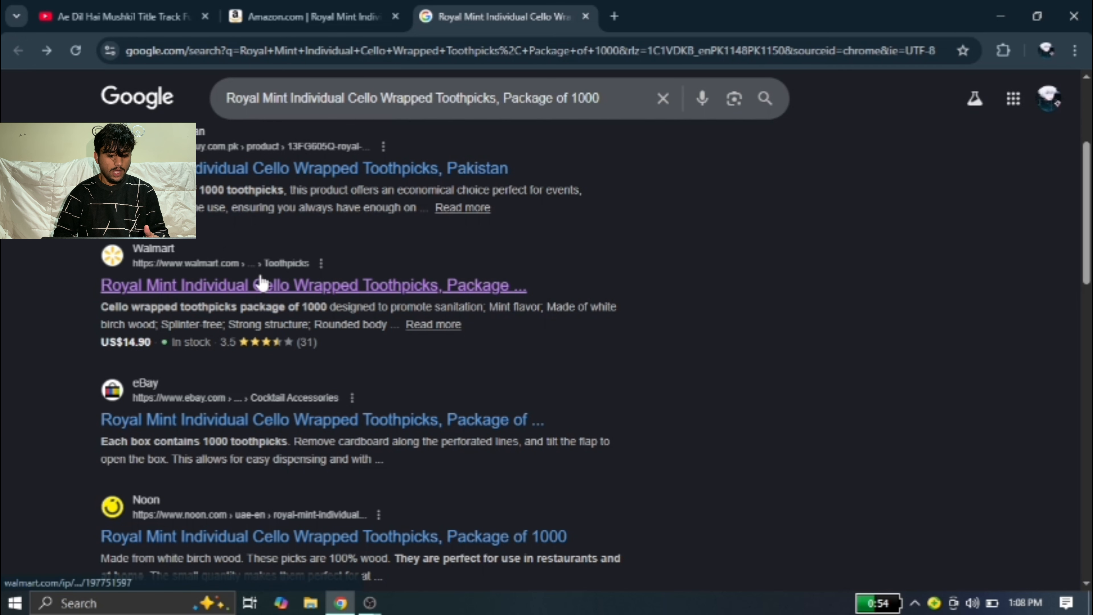
# Go to the second page of search results, check the robinsondrywall.com listing's price, and return to the results
pyautogui.scroll(-15, 261, 283)
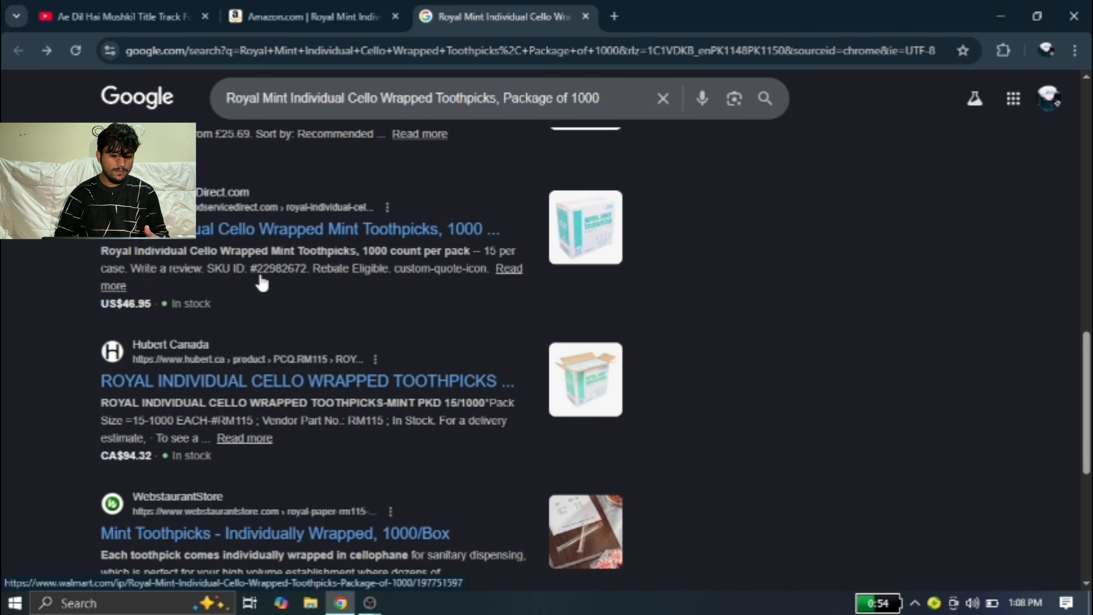
pyautogui.scroll(-6, 261, 283)
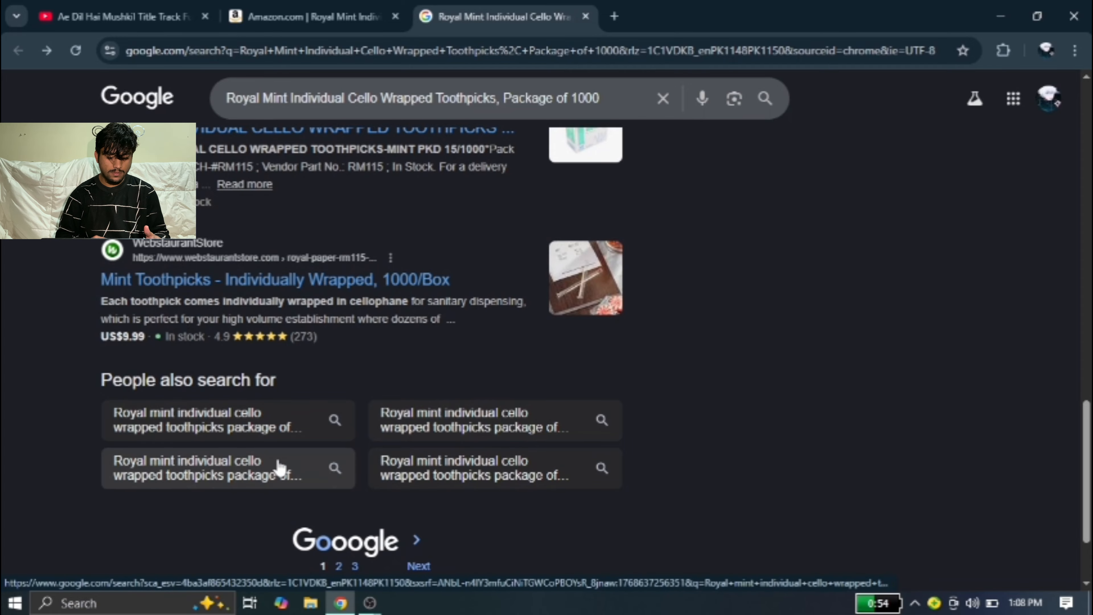
pyautogui.click(339, 564)
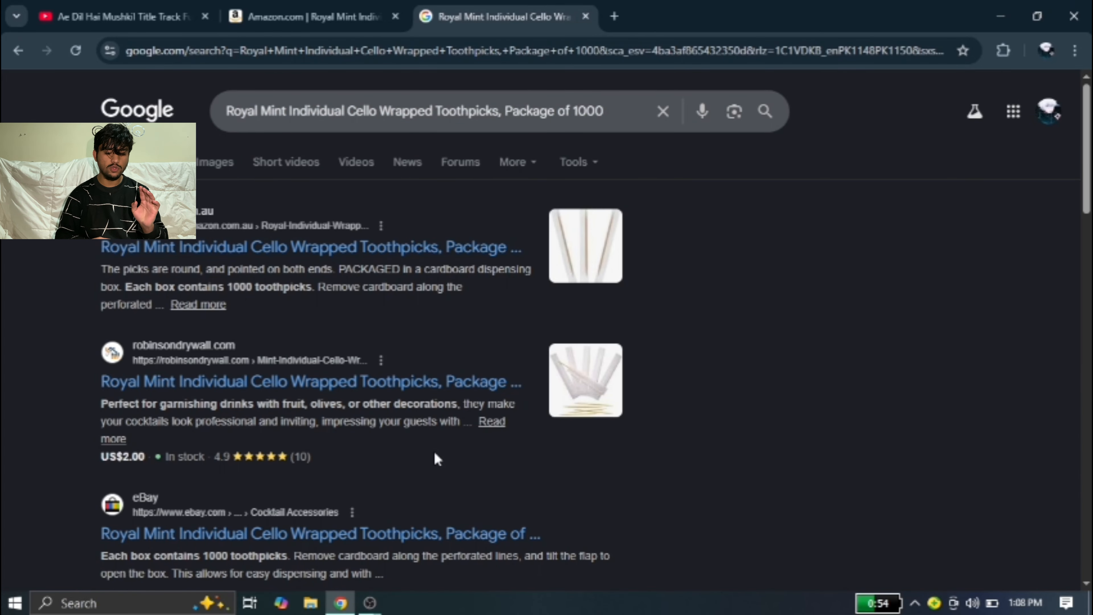
pyautogui.click(303, 389)
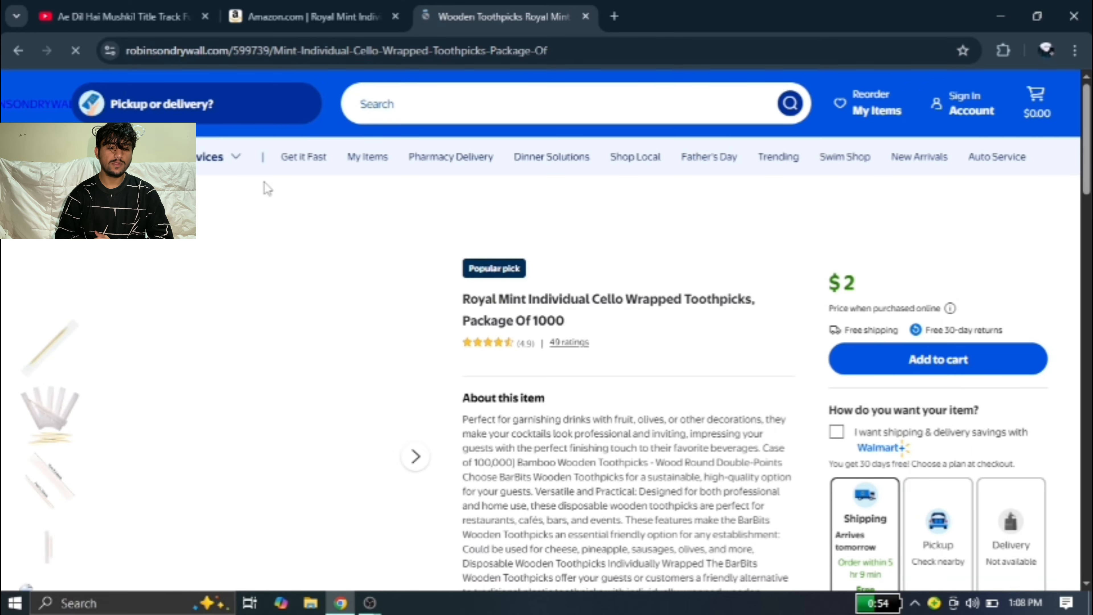
pyautogui.click(19, 52)
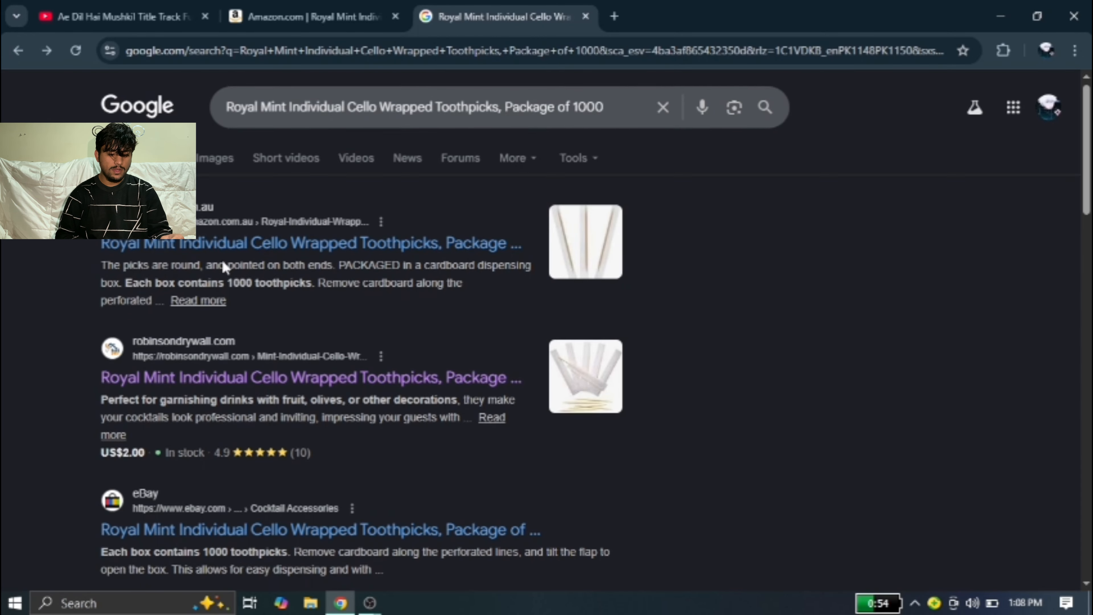
# Look through the third page of Google search results for supplier listings of the toothpicks
pyautogui.scroll(-15, 224, 269)
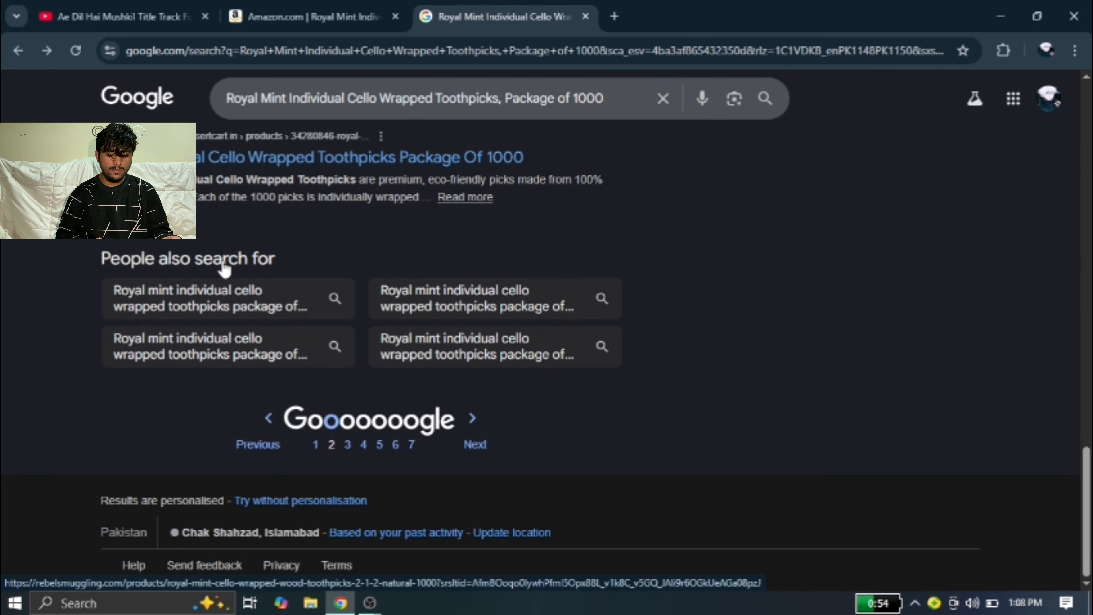
pyautogui.click(346, 448)
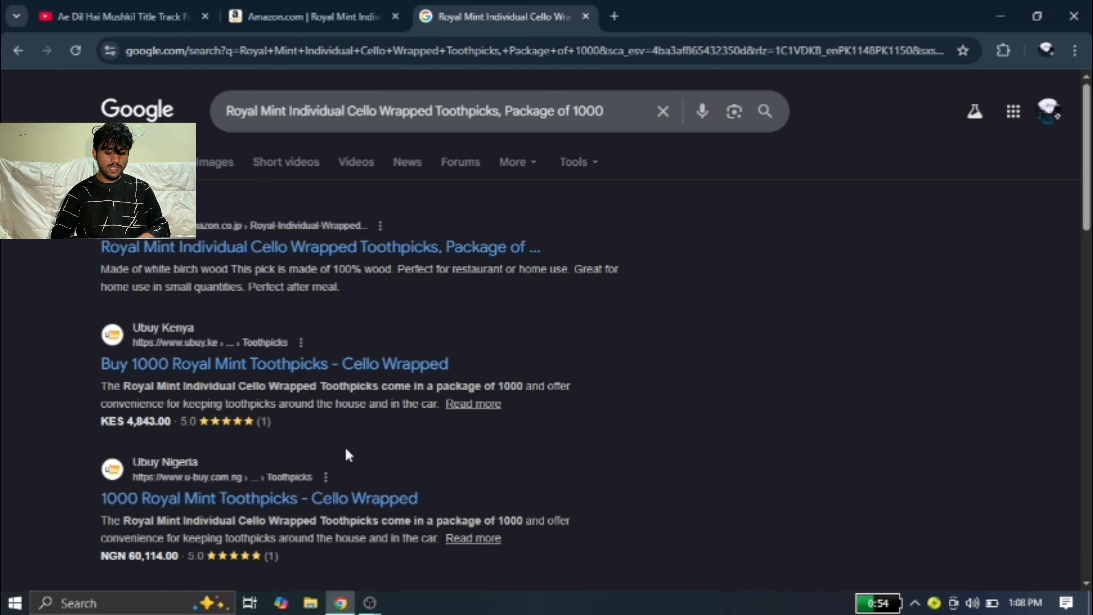
pyautogui.scroll(-10, 346, 454)
pyautogui.scroll(6, 347, 454)
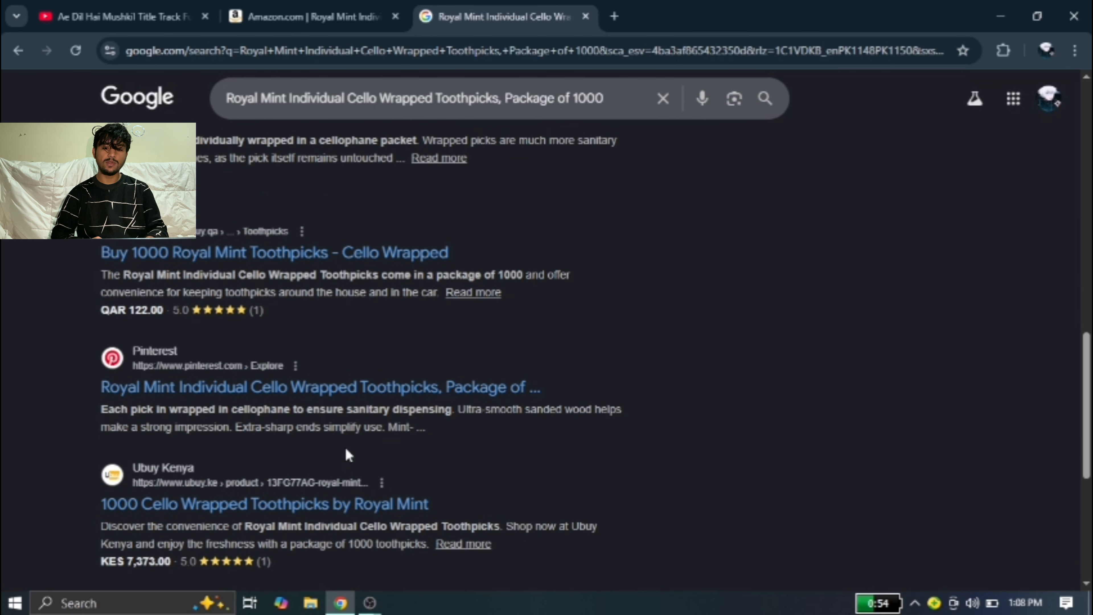
pyautogui.scroll(-1, 346, 454)
pyautogui.scroll(-5, 347, 454)
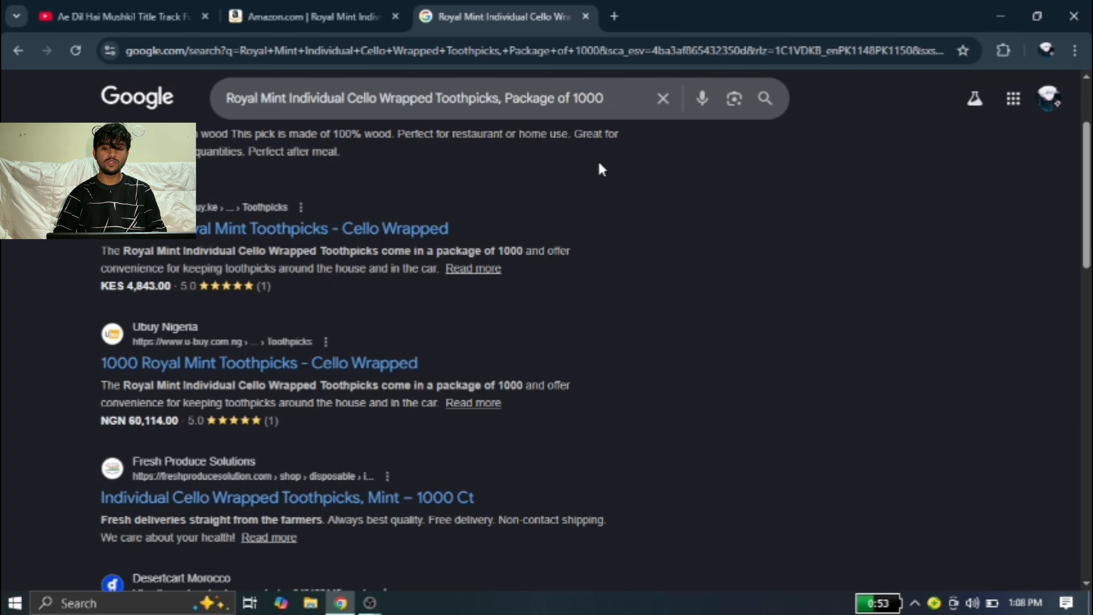
# Search Google again with "office crve" added to the product title, and open the officecrave.com toothpicks listing, dismissing its discount offer
pyautogui.click(623, 90)
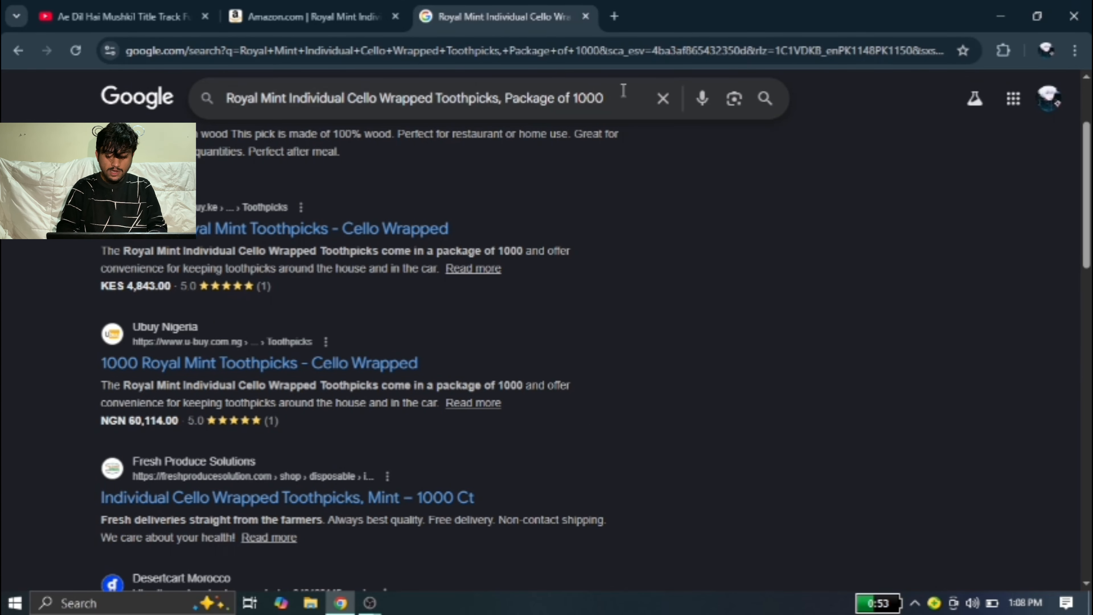
pyautogui.write('off')
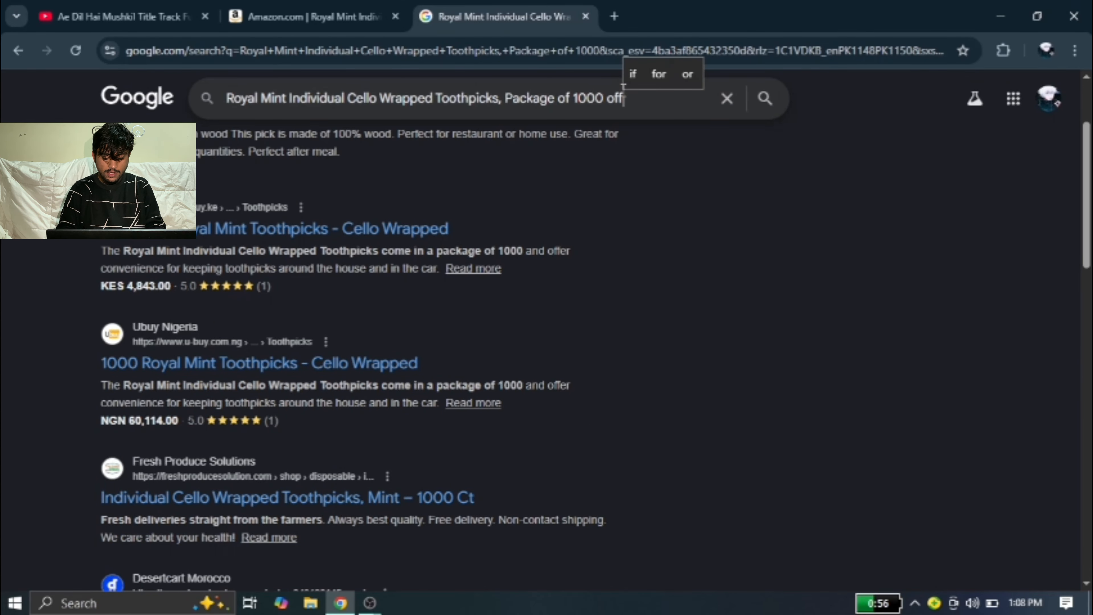
pyautogui.write('ice cr')
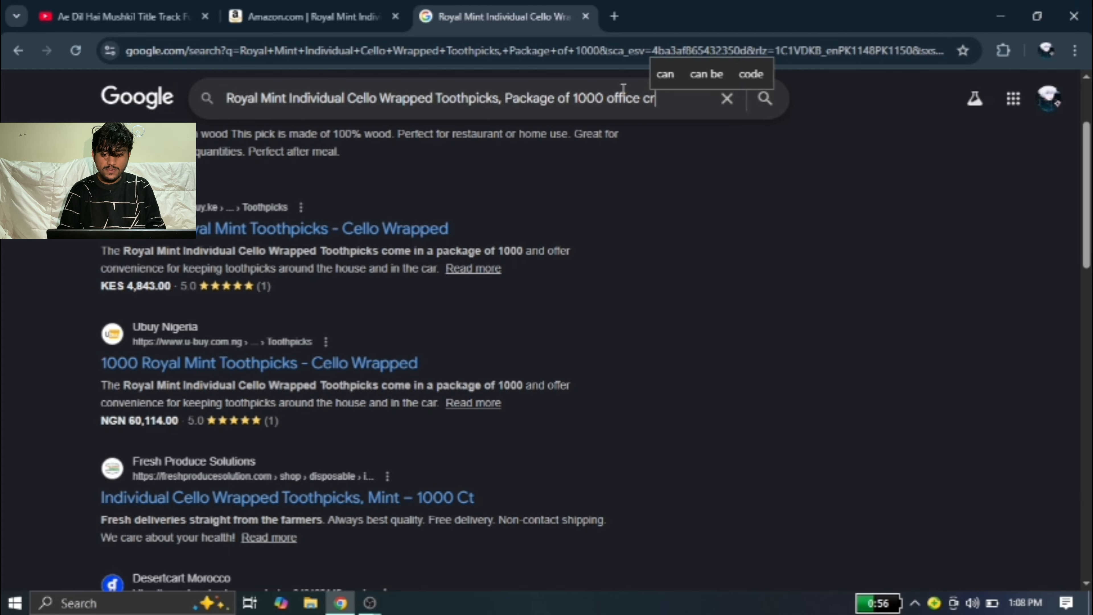
pyautogui.write('ve')
pyautogui.press('Return')
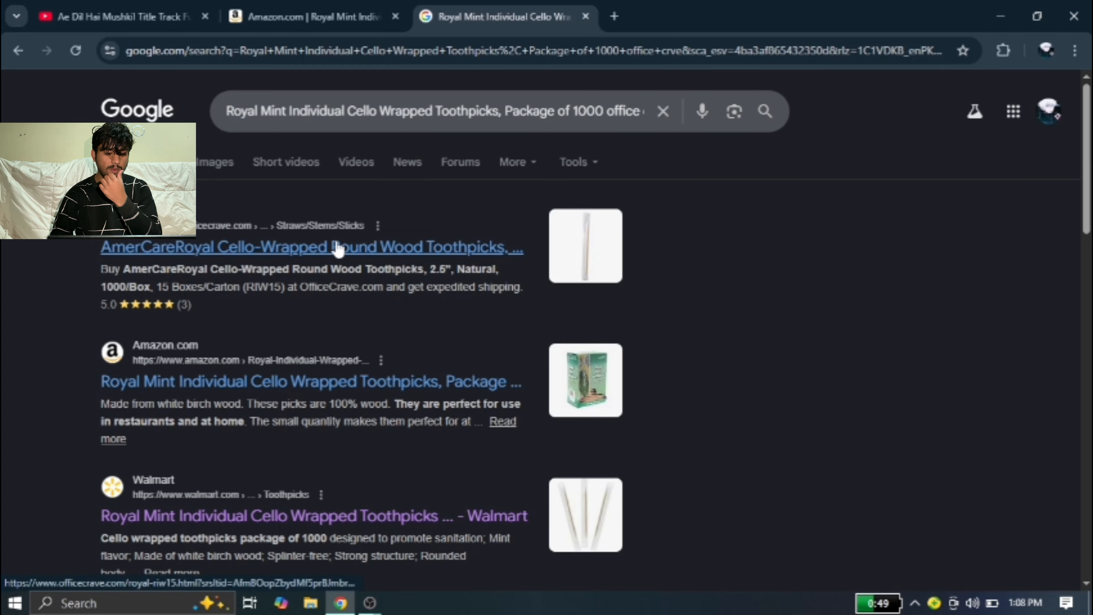
pyautogui.click(338, 248)
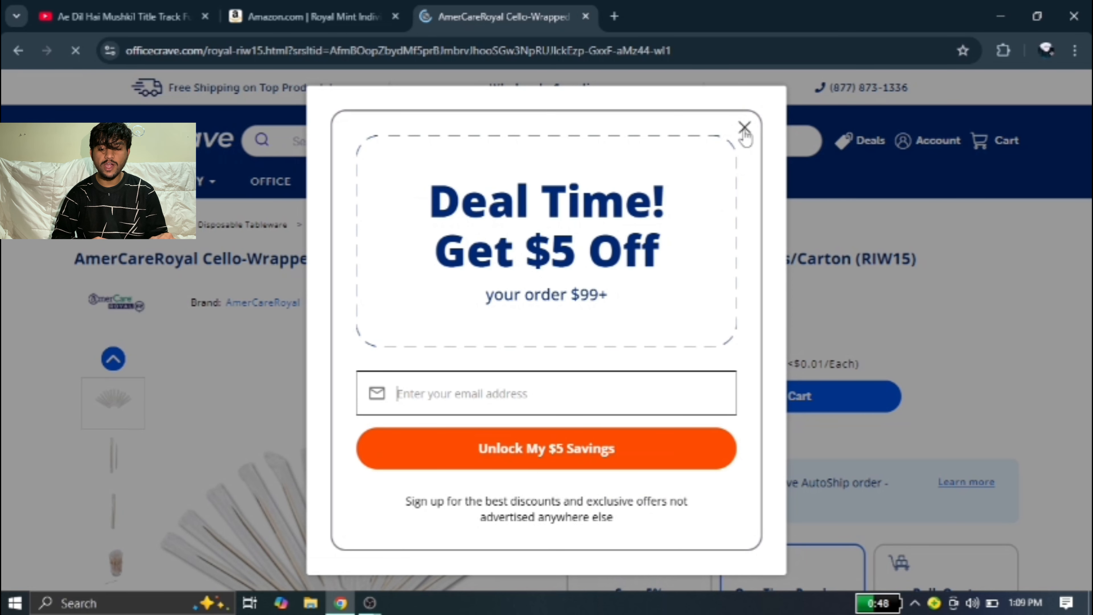
pyautogui.click(744, 129)
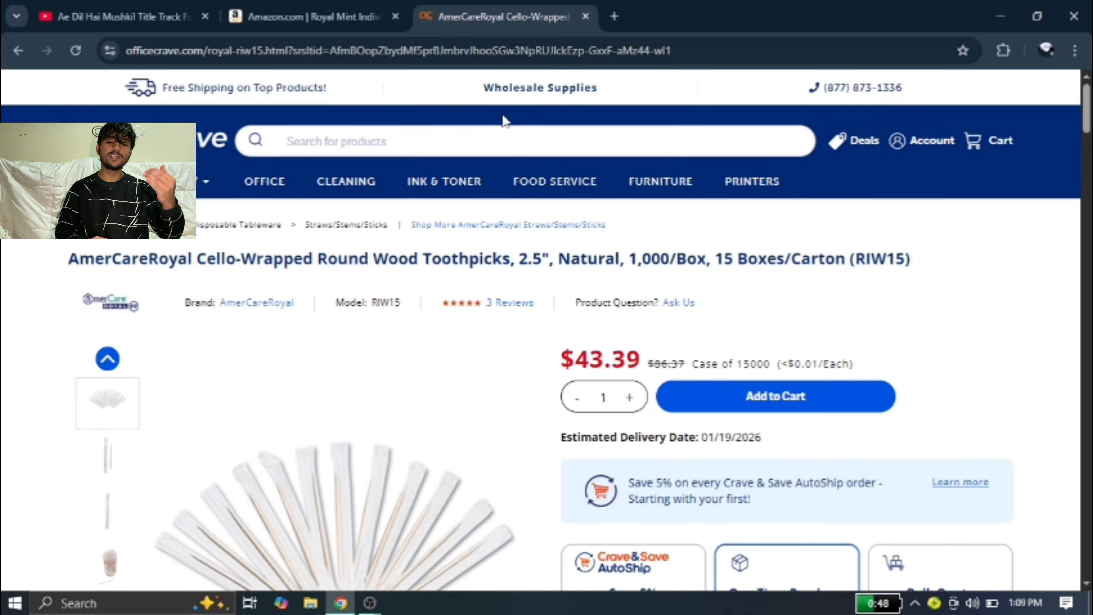
# Return to the Amazon toothpicks listing and examine the offers from other sellers
pyautogui.click(344, 7)
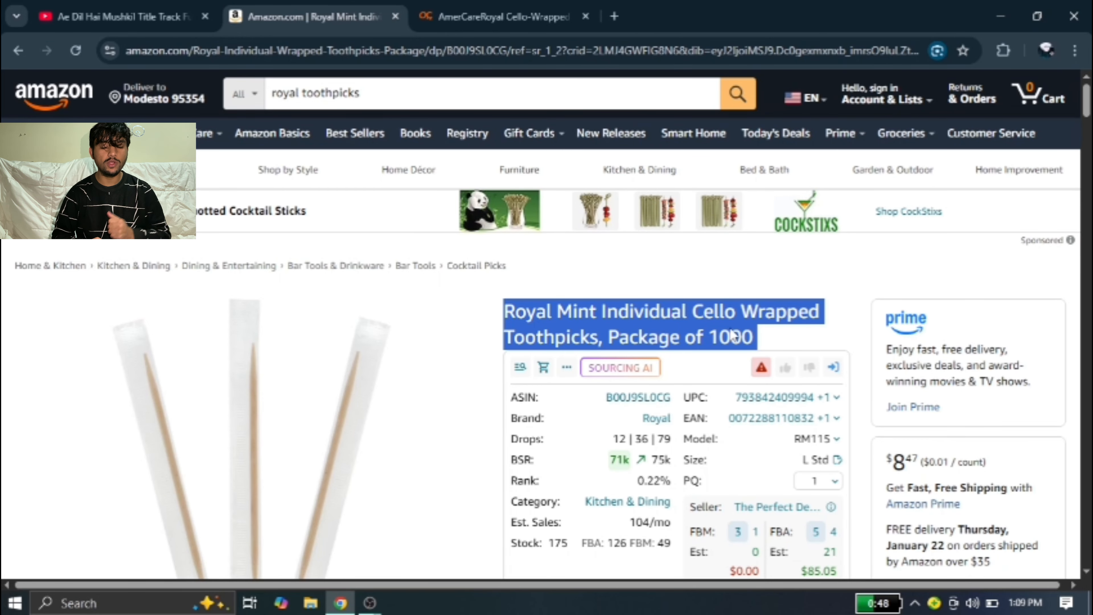
pyautogui.scroll(-6, 733, 335)
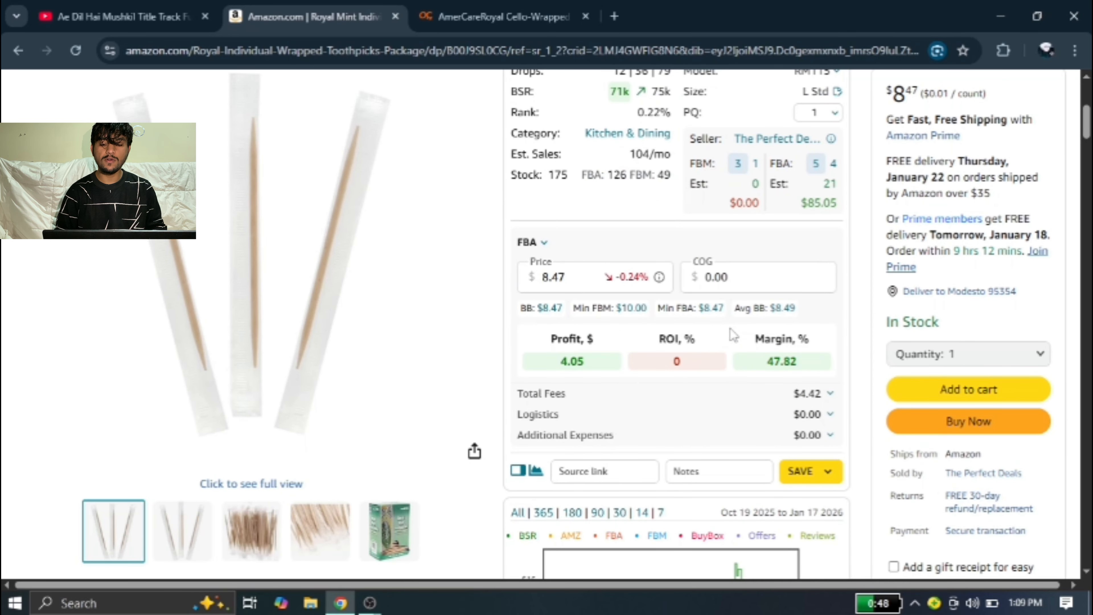
pyautogui.scroll(-5, 732, 335)
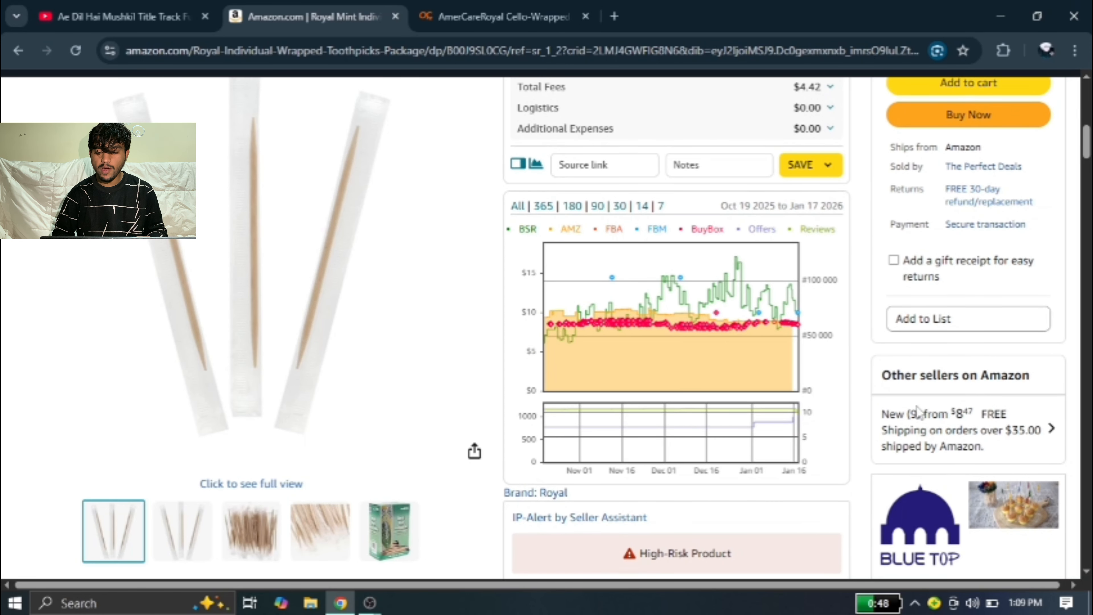
pyautogui.click(939, 422)
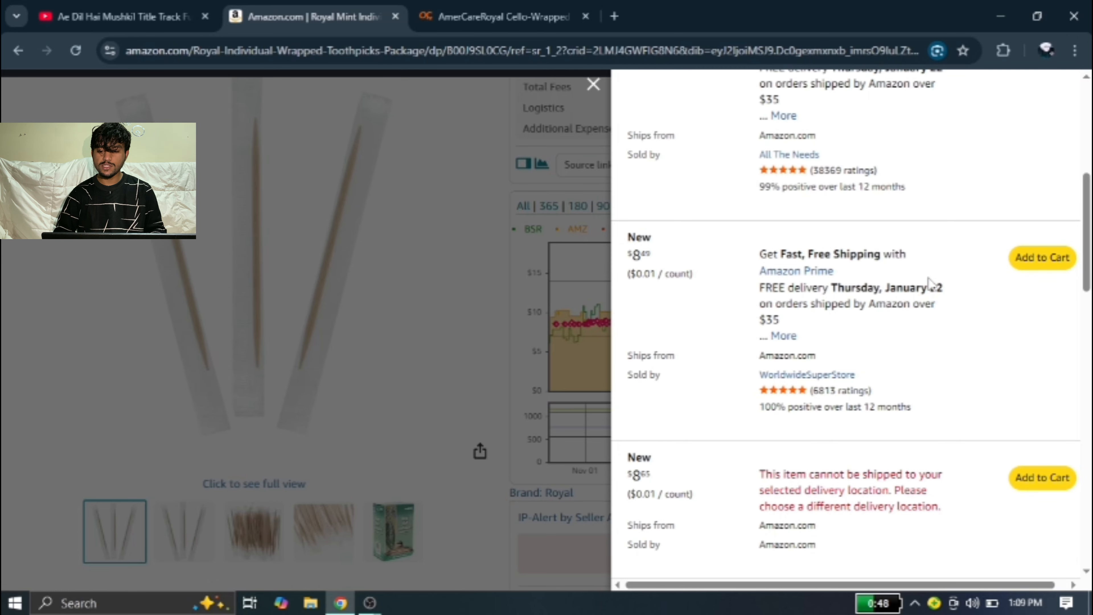
pyautogui.scroll(5, 929, 284)
pyautogui.scroll(-5, 929, 283)
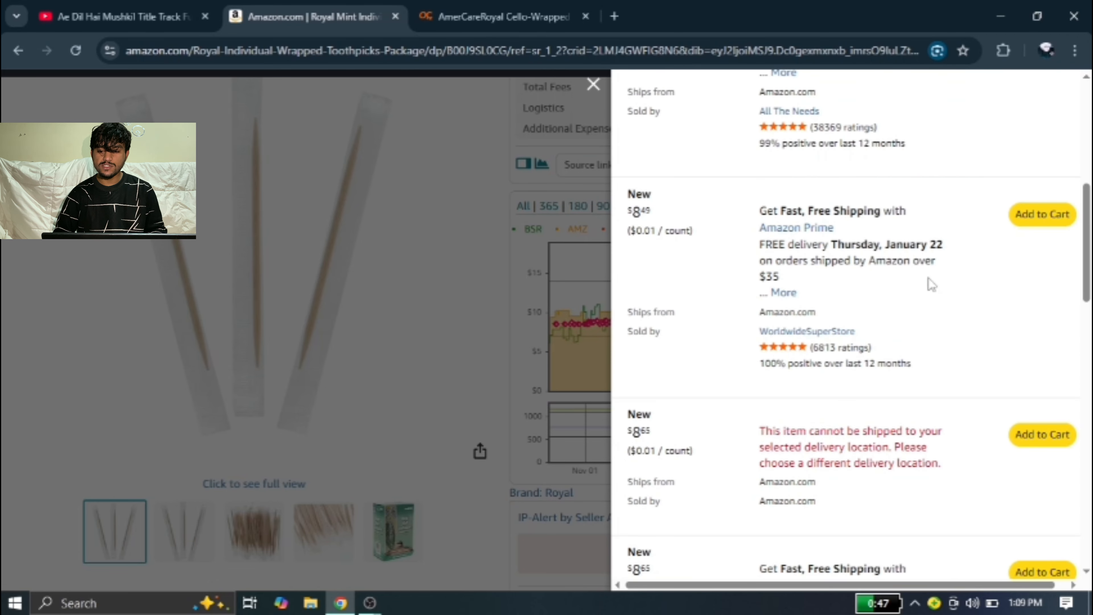
# Open the storefront of the seller All The Needs from its offer, and look through its products
pyautogui.click(801, 117)
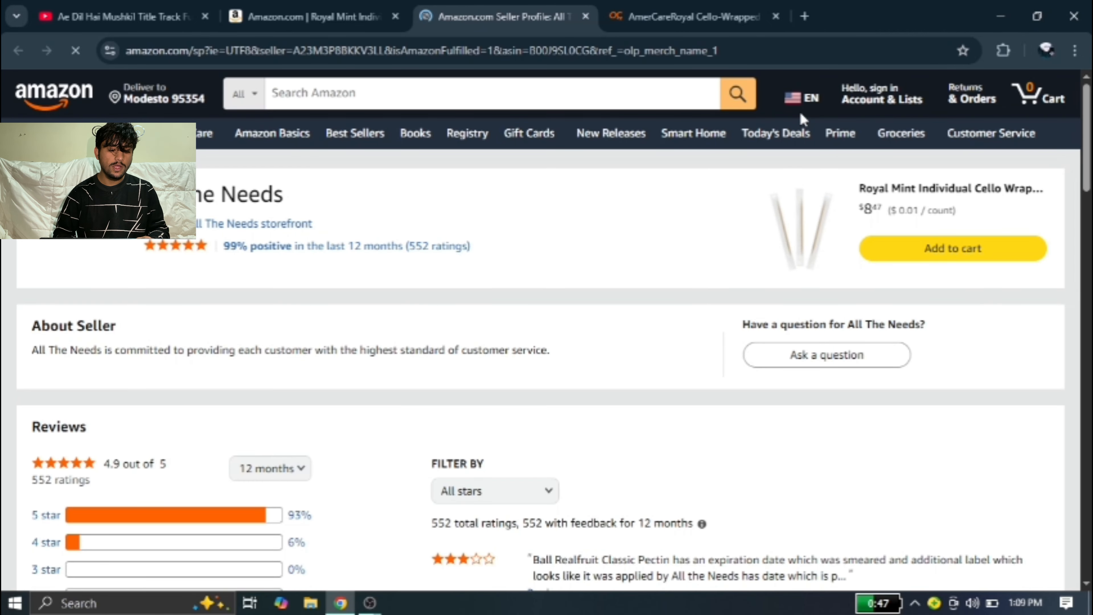
pyautogui.click(260, 224)
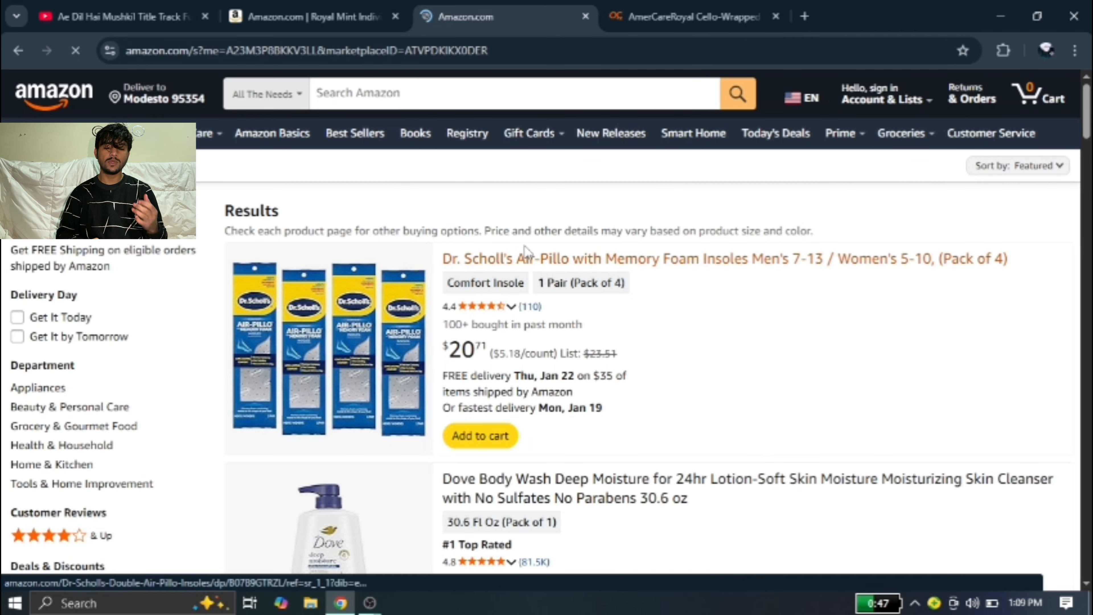
pyautogui.scroll(-10, 530, 248)
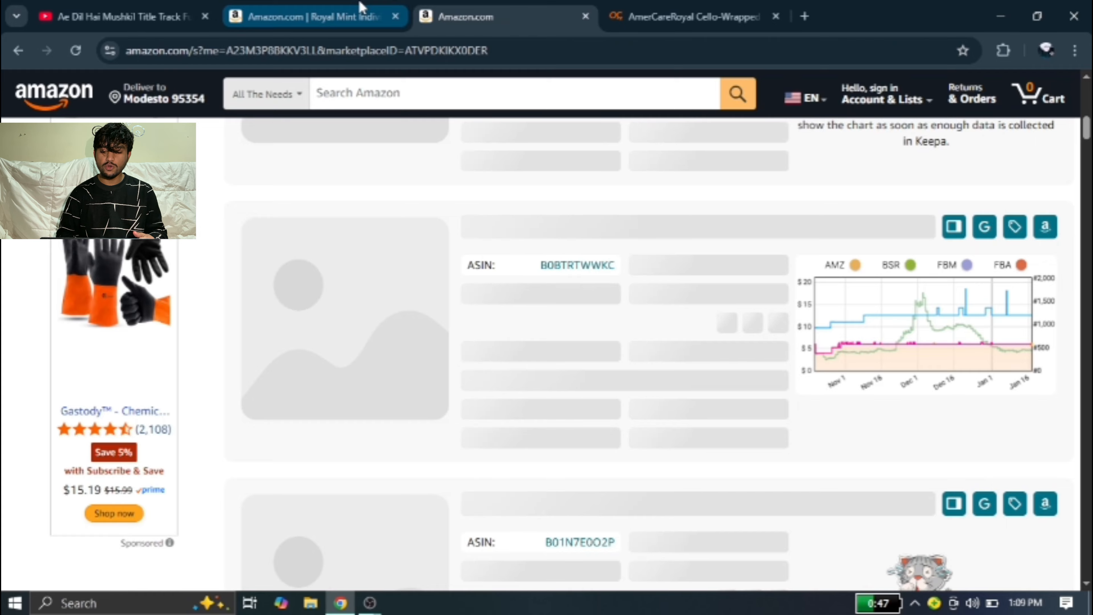
# Return to the toothpicks listing's offers and compare the prices and sellers of all options
pyautogui.click(360, 6)
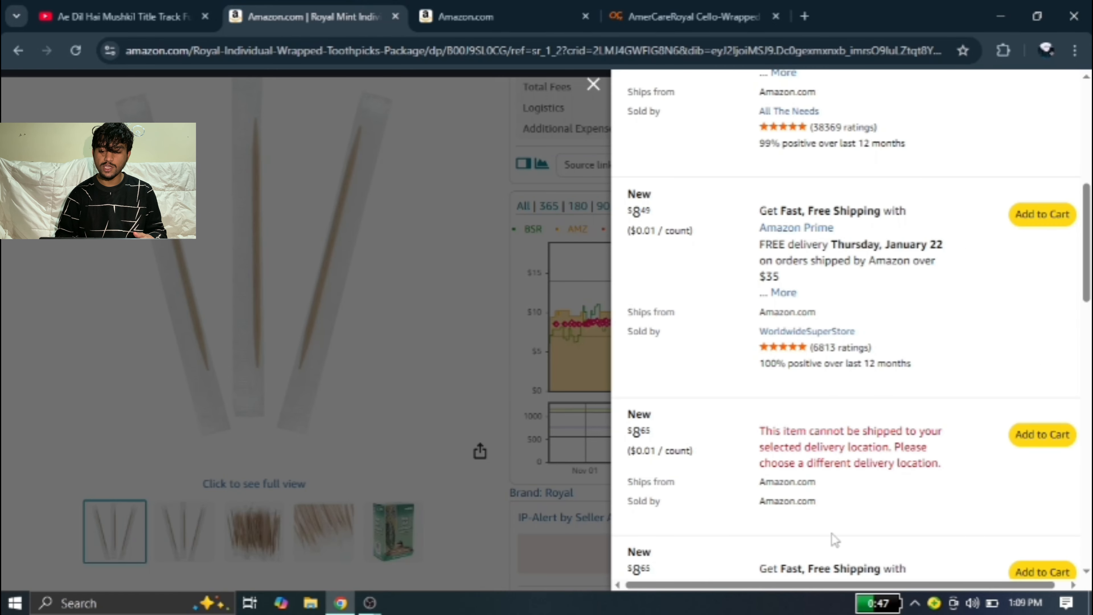
pyautogui.scroll(-15, 867, 413)
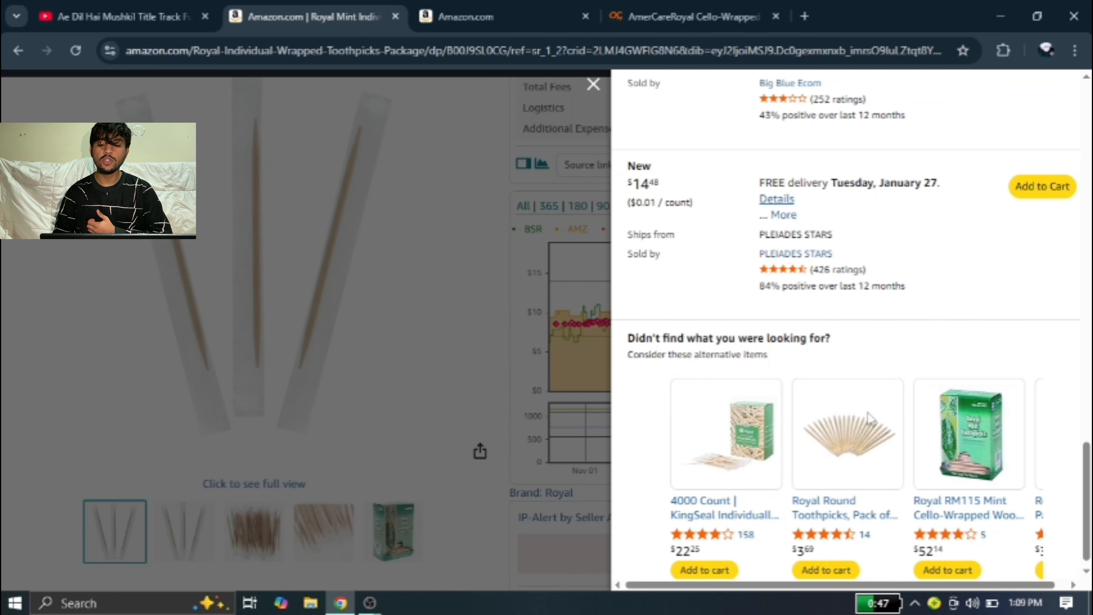
pyautogui.scroll(15, 871, 419)
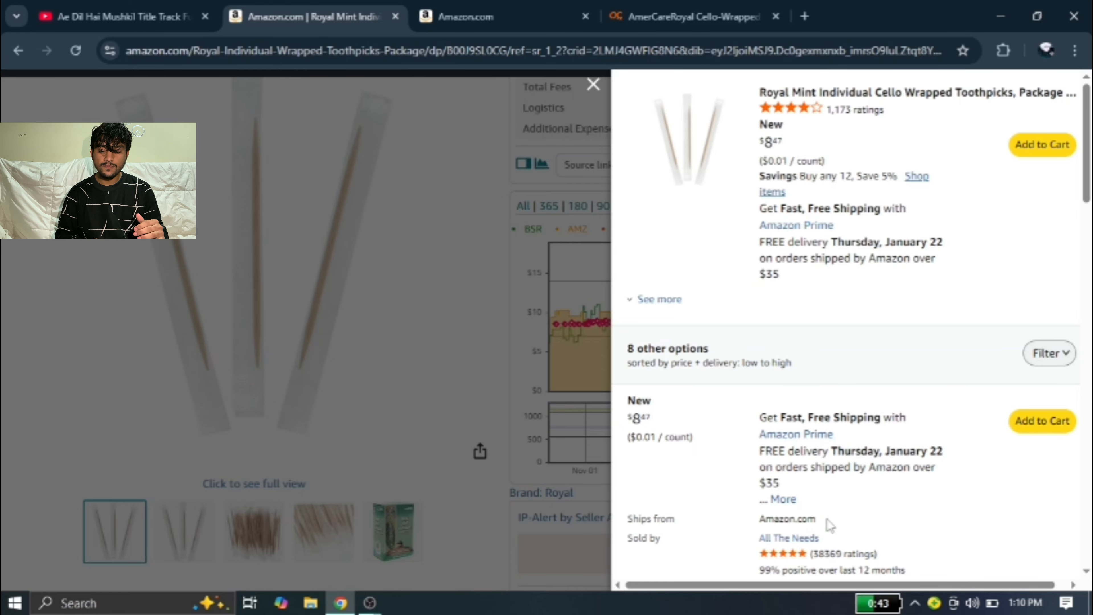
pyautogui.scroll(-10, 839, 444)
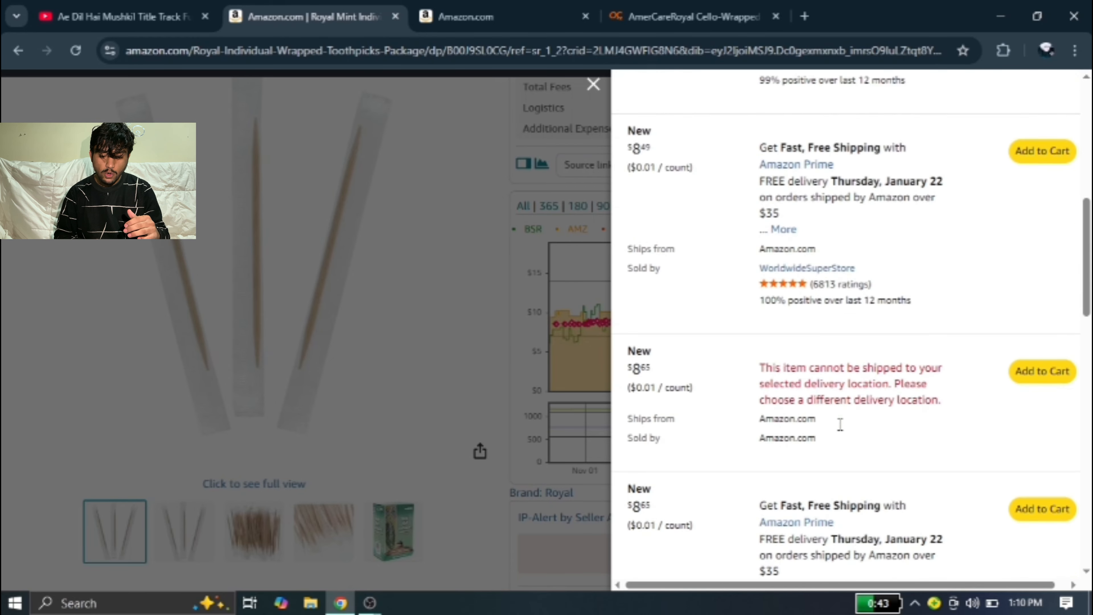
pyautogui.scroll(5, 840, 424)
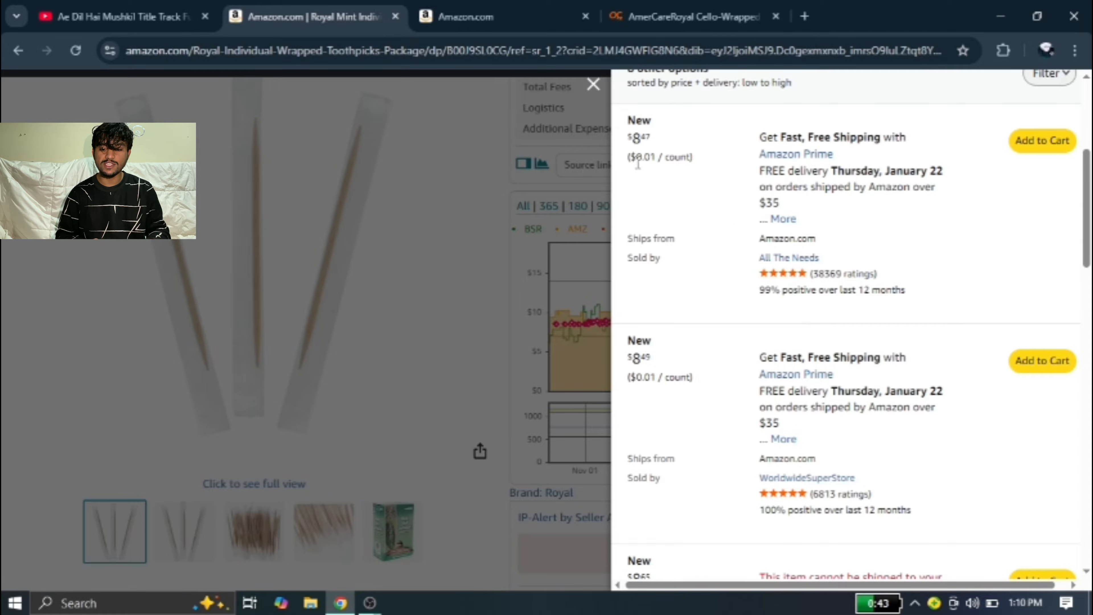
# Open Google Sheets in a new tab, and close it
pyautogui.click(804, 17)
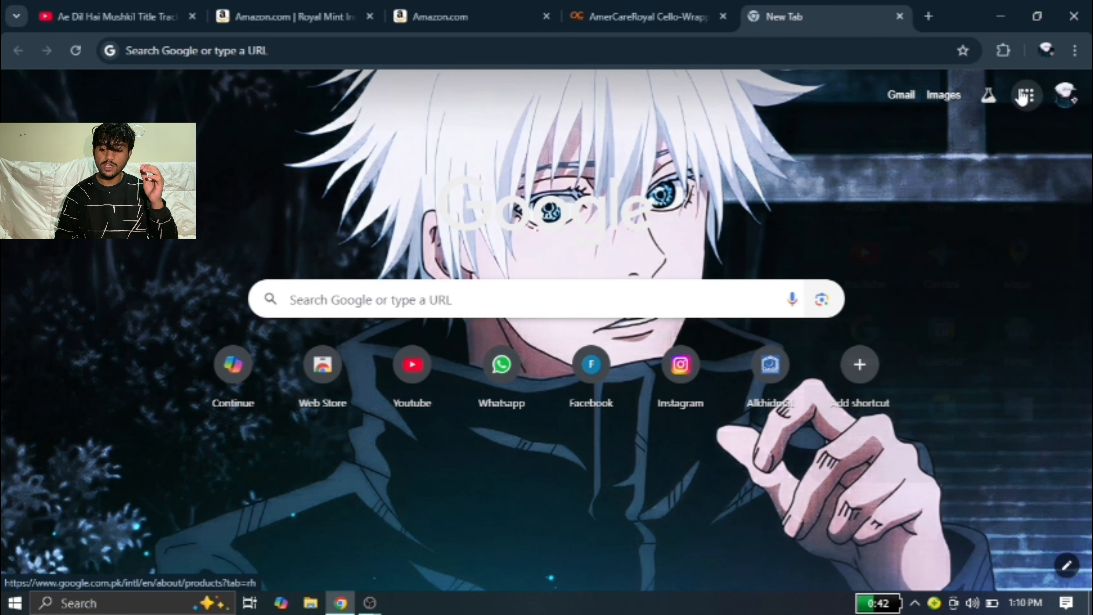
pyautogui.click(1026, 95)
pyautogui.scroll(-5, 971, 244)
pyautogui.scroll(2, 972, 244)
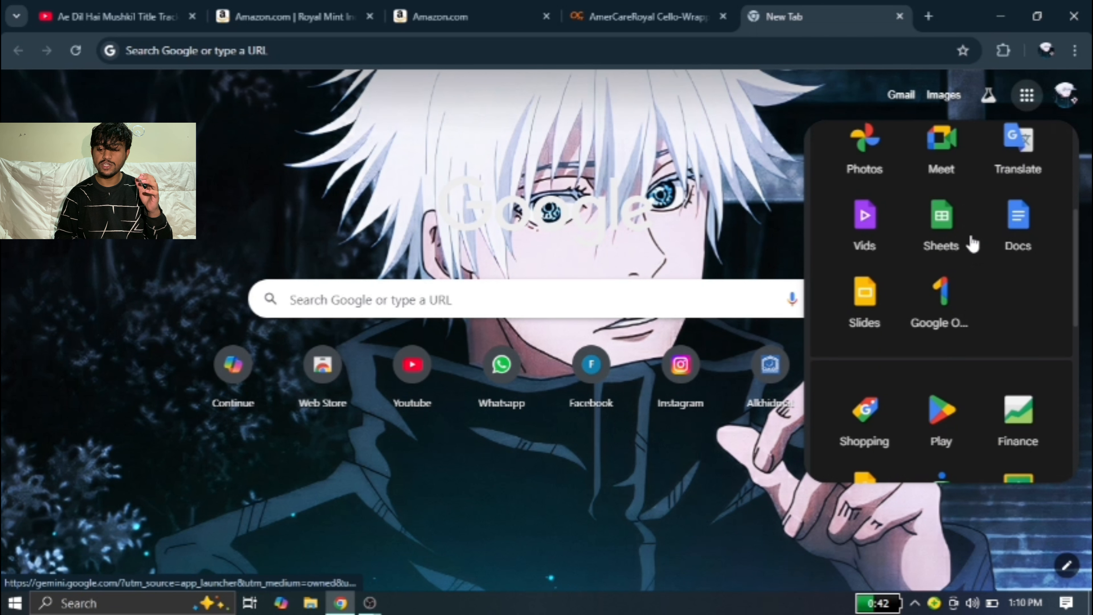
pyautogui.scroll(3, 971, 244)
pyautogui.scroll(-2, 966, 245)
pyautogui.click(943, 254)
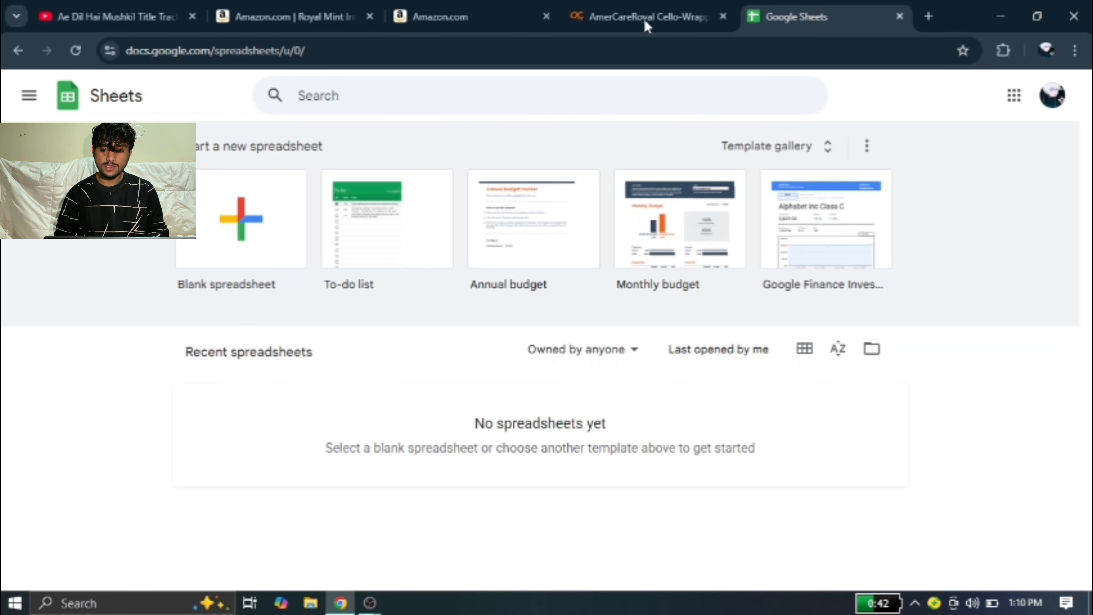
pyautogui.click(899, 17)
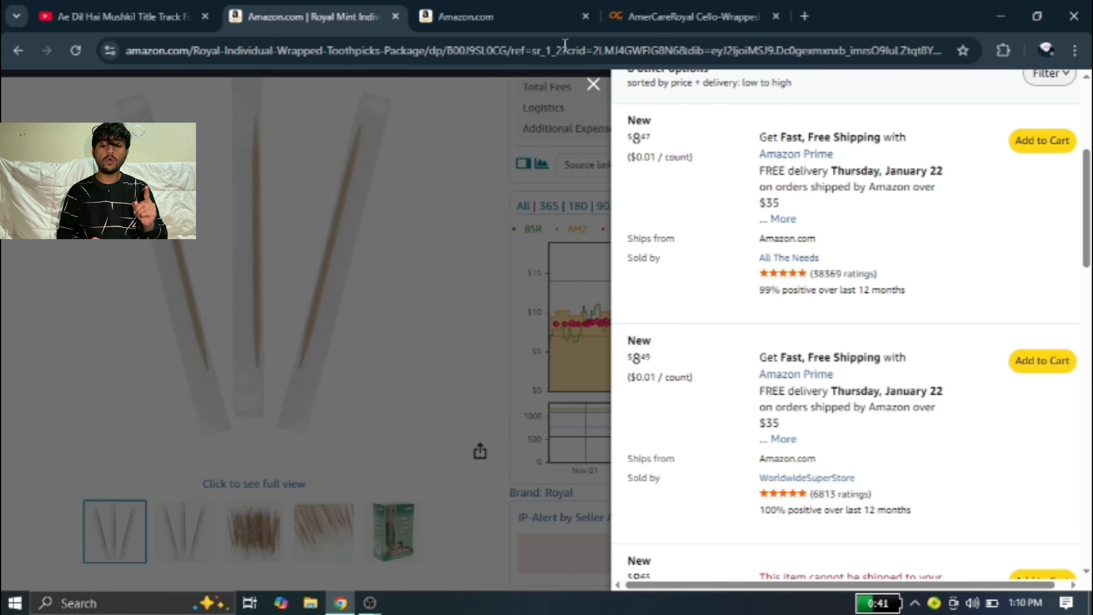
# Close the other sellers' offers, return to the start of the toothpicks listing, and dismiss the browser's performance alert
pyautogui.click(594, 85)
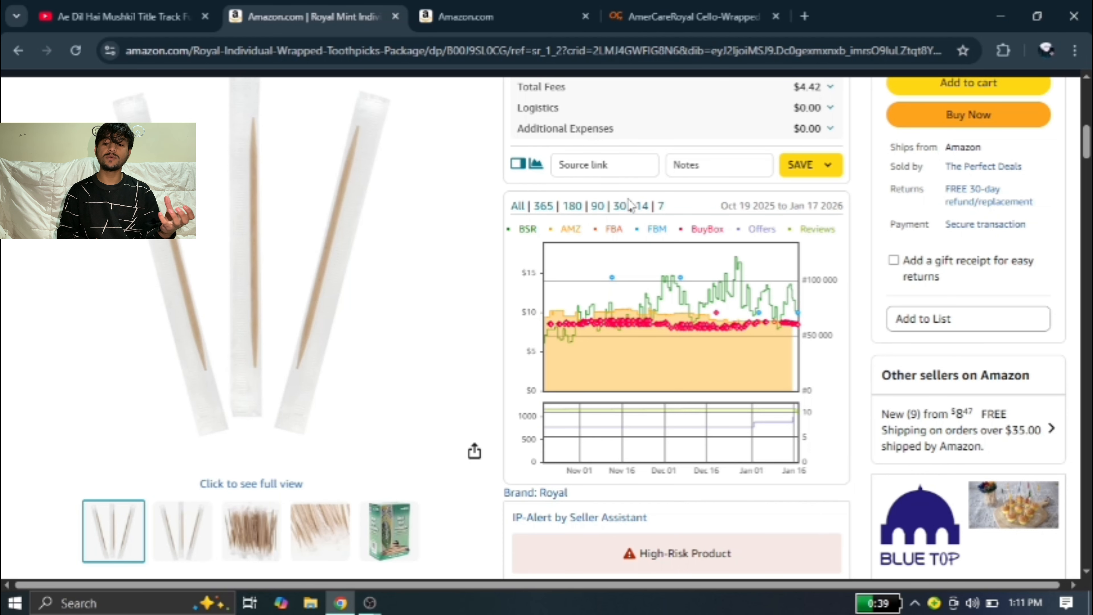
pyautogui.scroll(-2, 629, 204)
pyautogui.scroll(12, 629, 205)
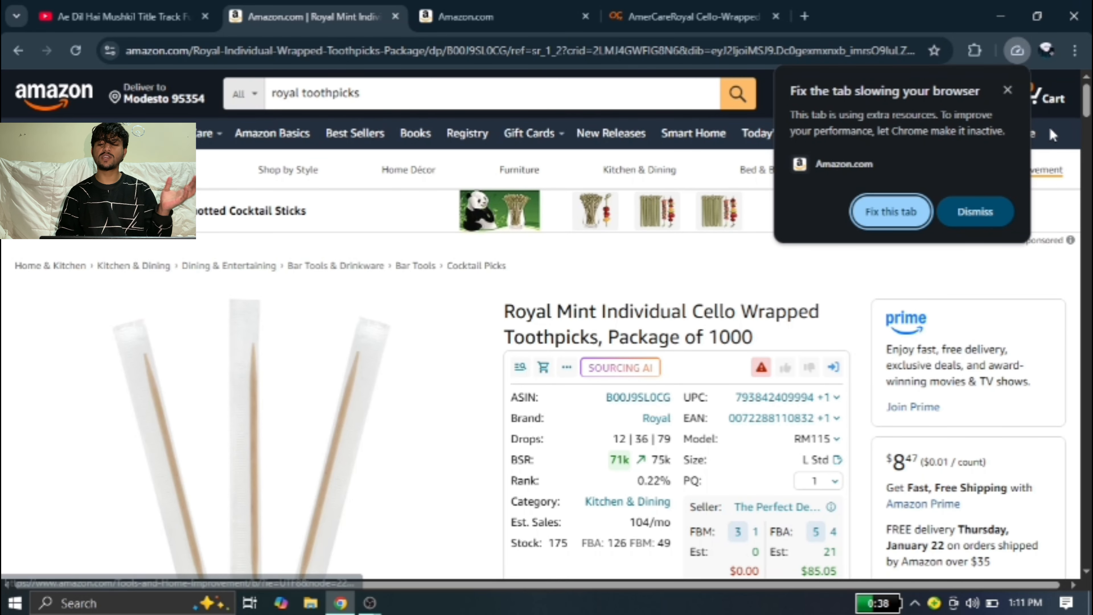
pyautogui.click(1007, 89)
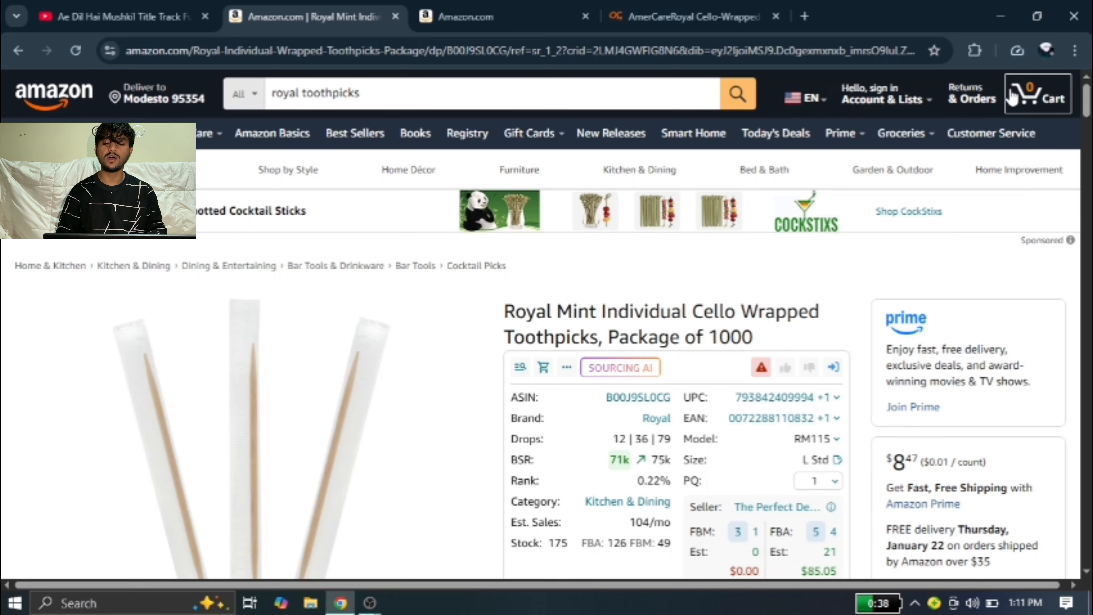
pyautogui.moveTo(886, 172)
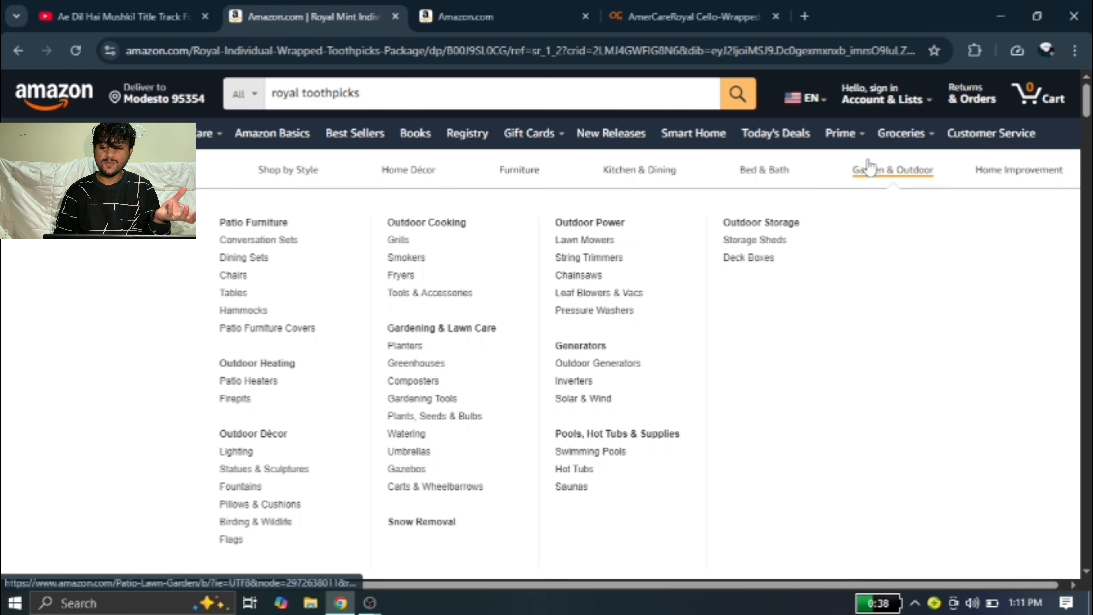